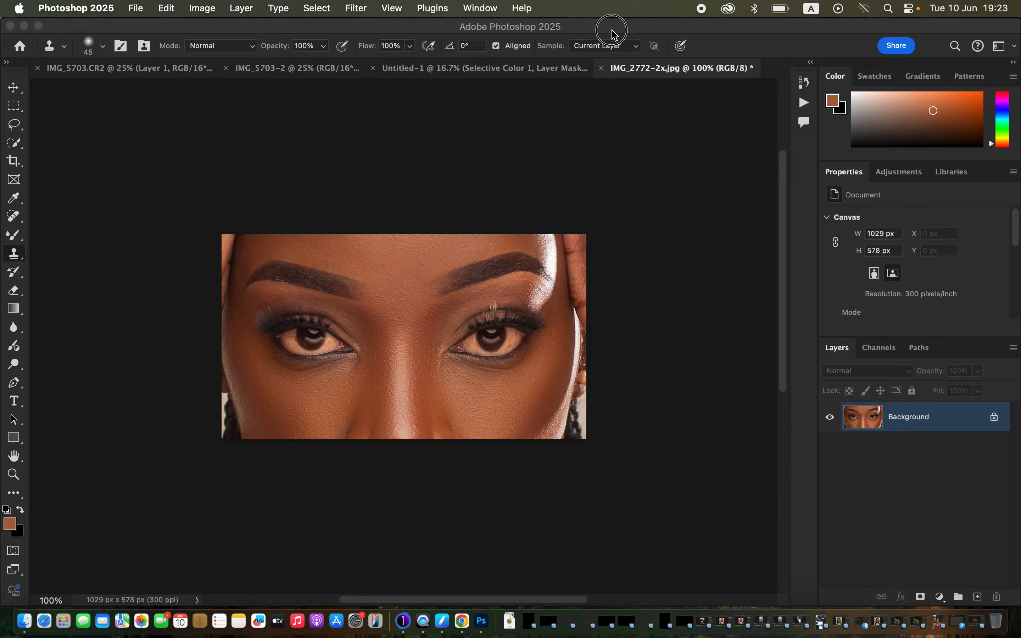
# Add a Hue/Saturation adjustment layer above the portrait and set its Saturation to -76
pyautogui.press('super+equal')
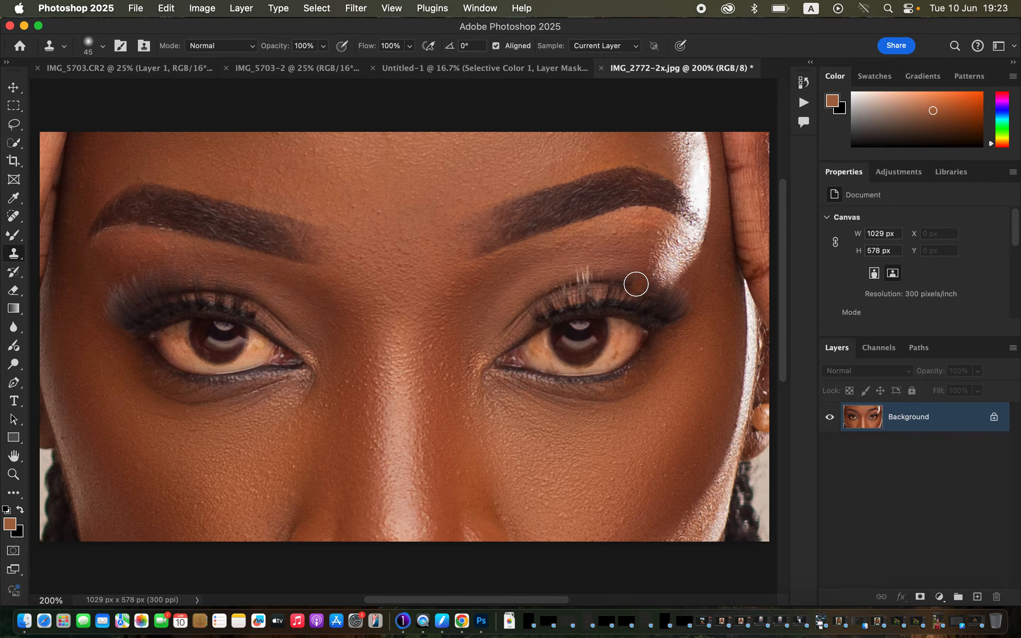
pyautogui.click(14, 124)
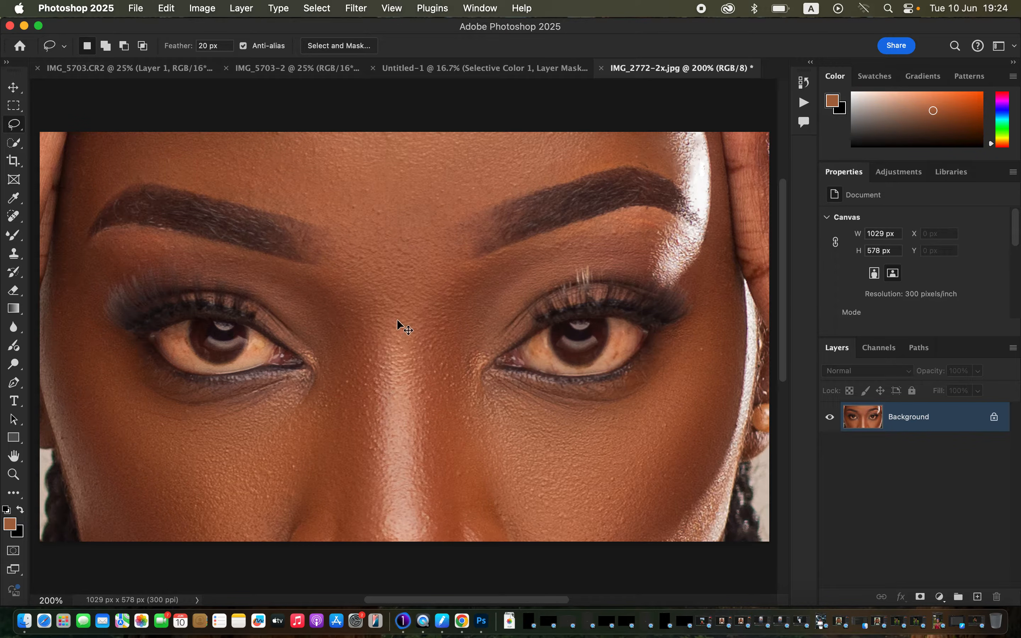
pyautogui.press('super+equal')
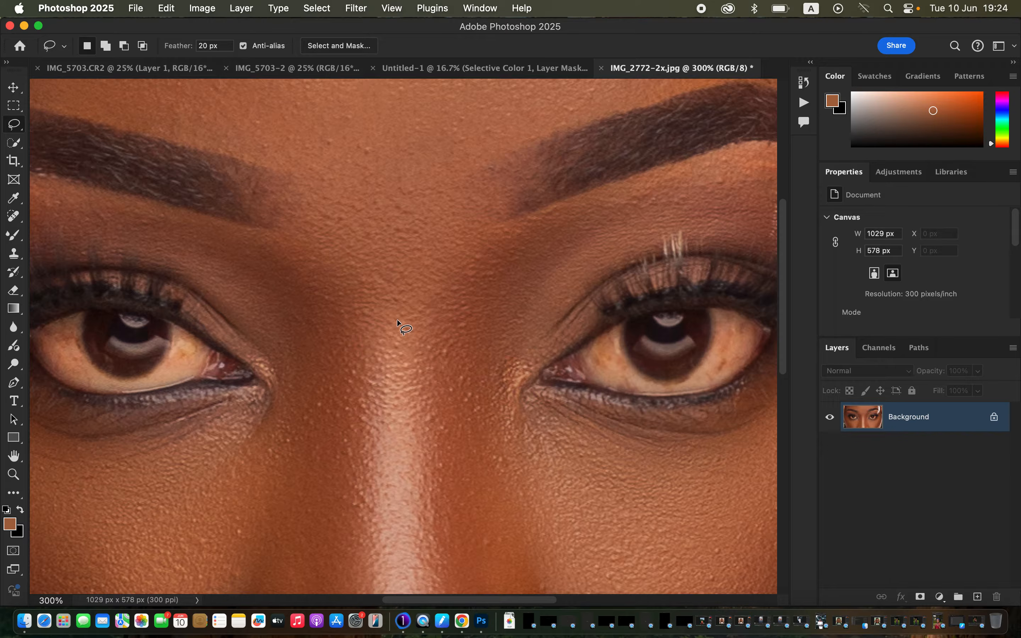
pyautogui.hscroll(-4, 278, 317)
pyautogui.scroll(-2, 278, 316)
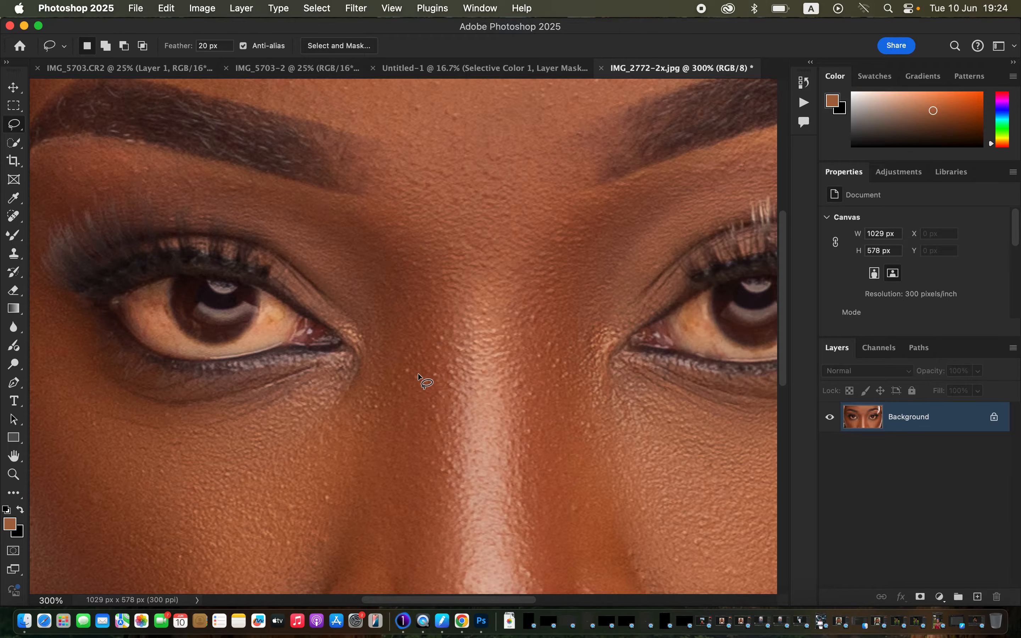
pyautogui.press('super+minus')
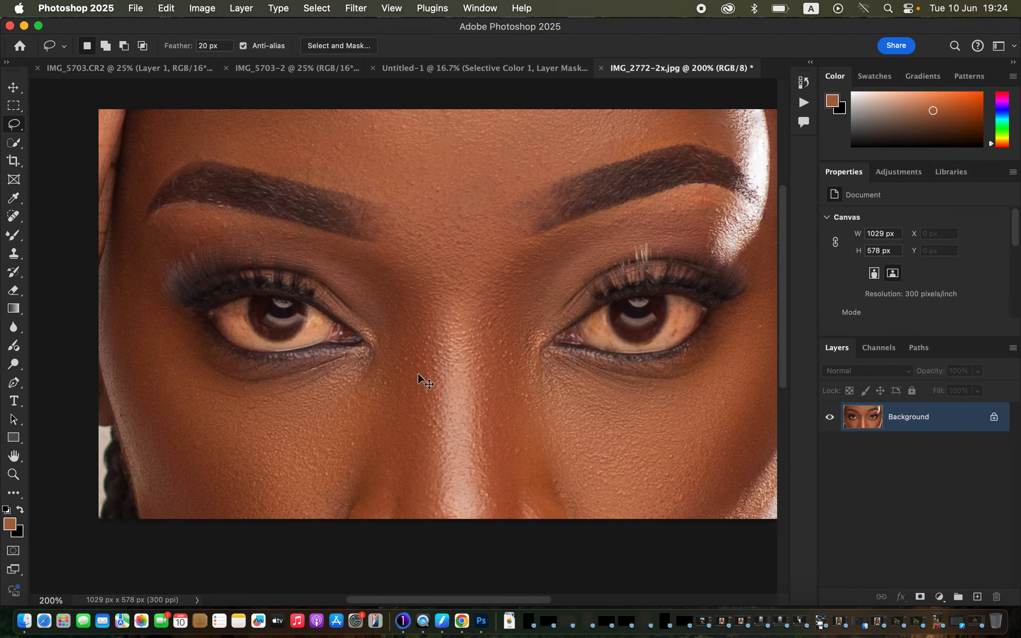
pyautogui.click(939, 598)
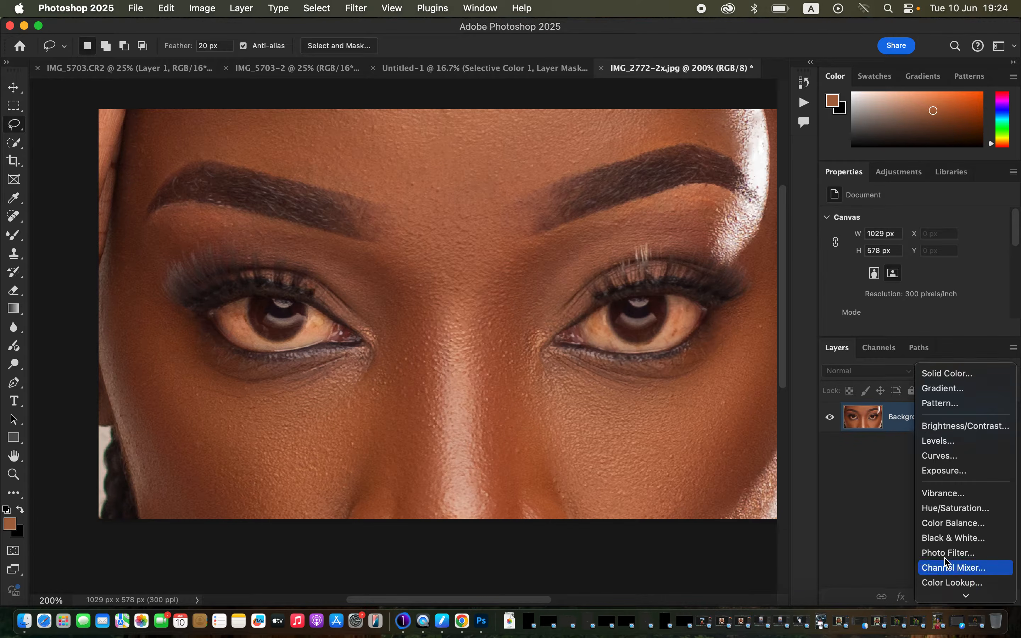
pyautogui.click(952, 508)
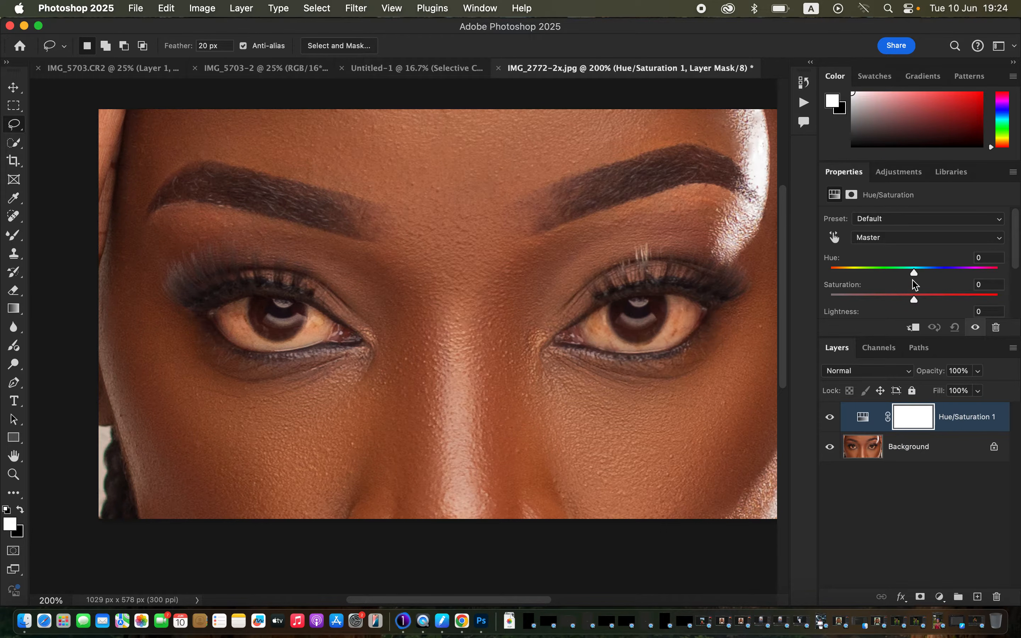
pyautogui.click(896, 237)
pyautogui.click(897, 238)
pyautogui.moveTo(910, 299); pyautogui.dragTo(851, 301)
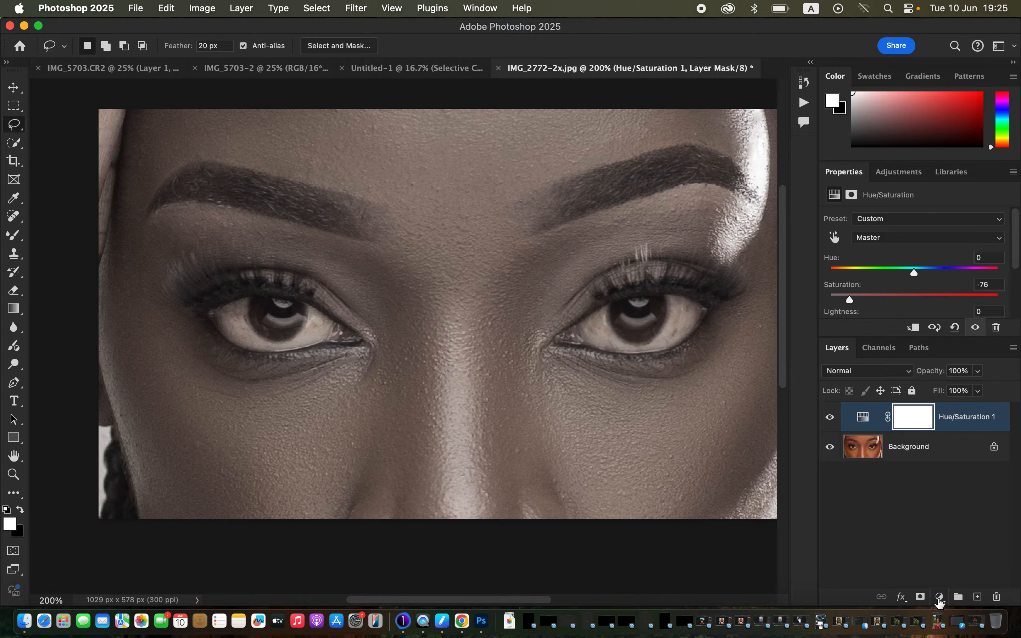
# Add a Photo Filter adjustment layer using Cooling Filter (82) and reduce its density to a faint tint
pyautogui.click(939, 598)
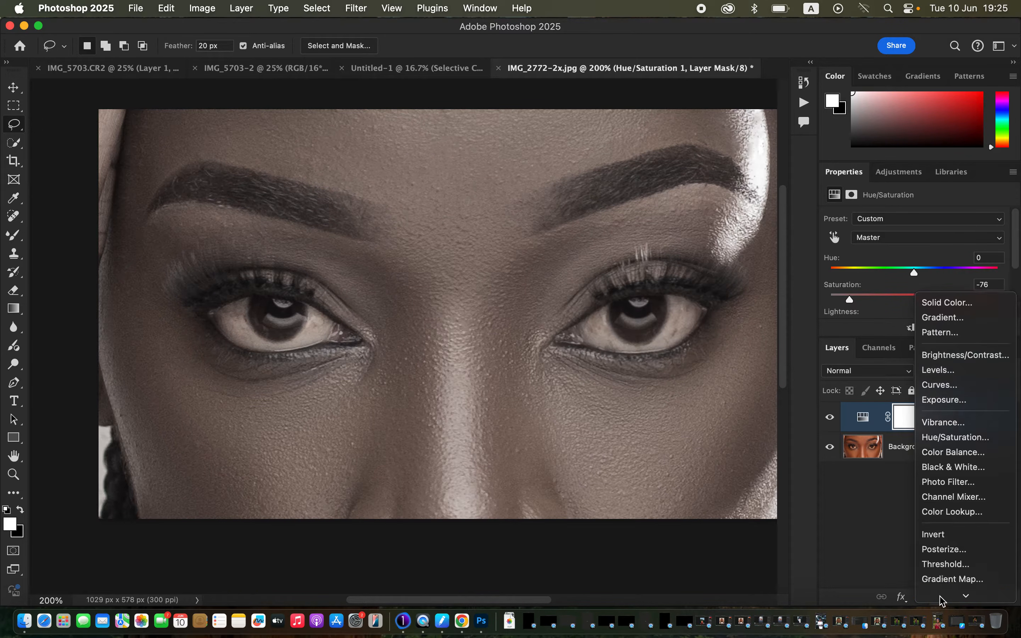
pyautogui.click(956, 483)
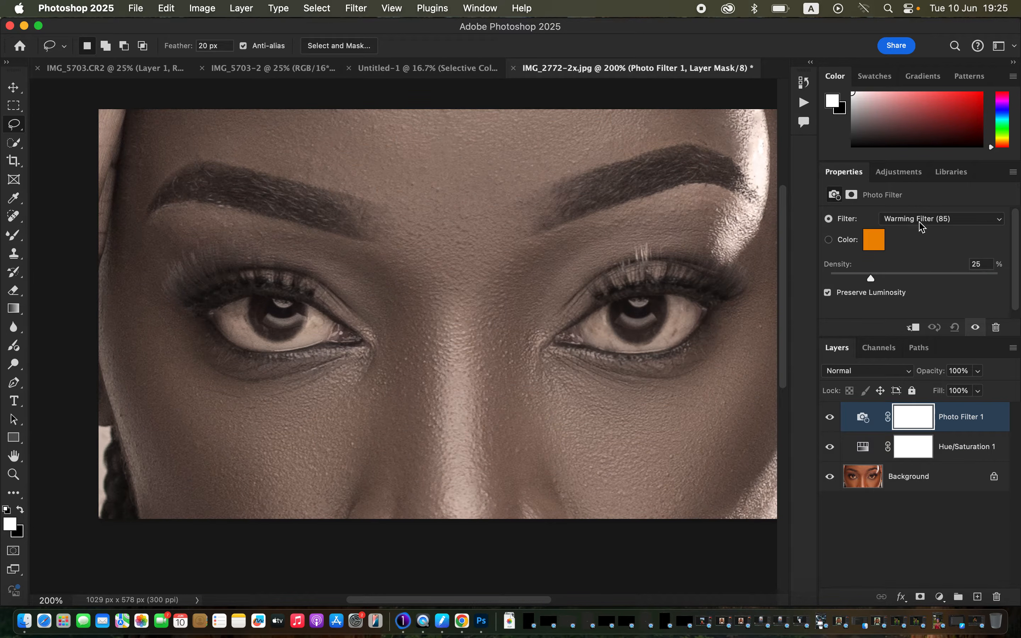
pyautogui.click(933, 220)
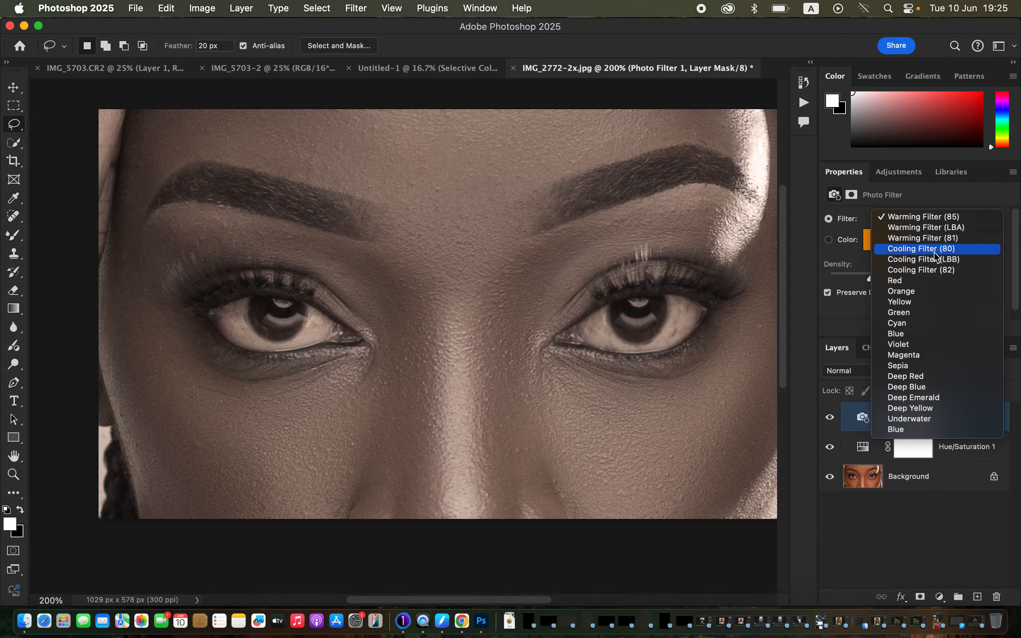
pyautogui.click(936, 270)
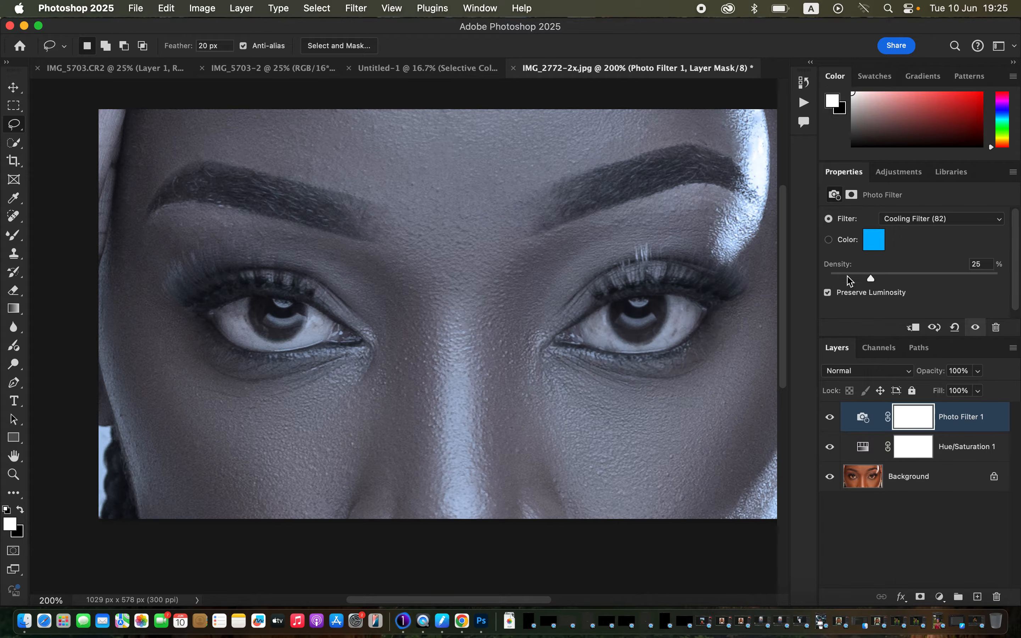
pyautogui.moveTo(850, 280); pyautogui.dragTo(837, 279)
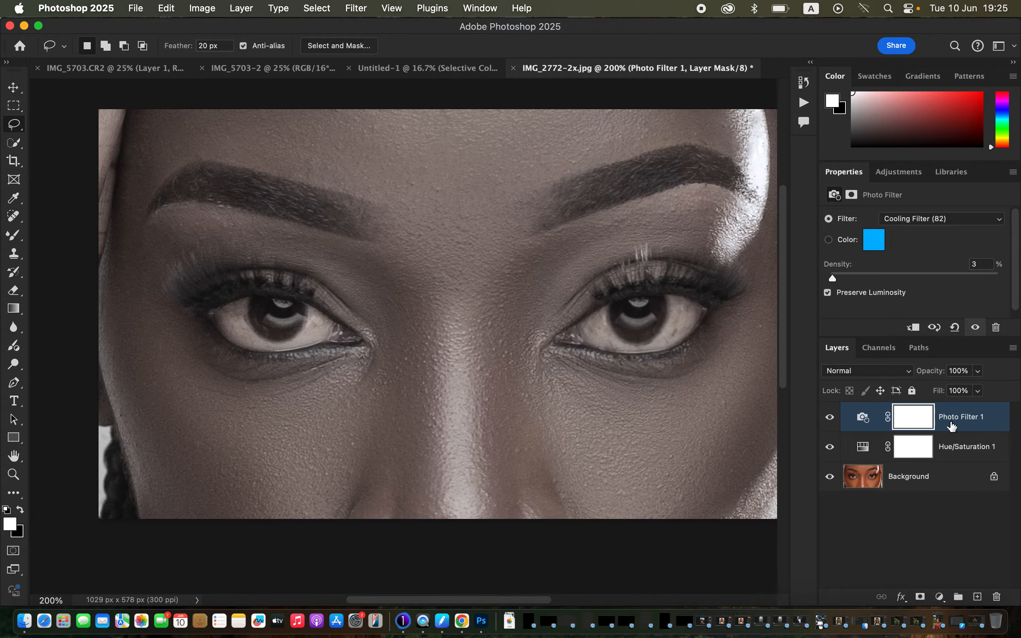
# Group the Photo Filter and Hue/Saturation layers and give the group a black mask that hides its effect
pyautogui.keyDown('shift'); pyautogui.click(979, 449); pyautogui.keyUp('shift')
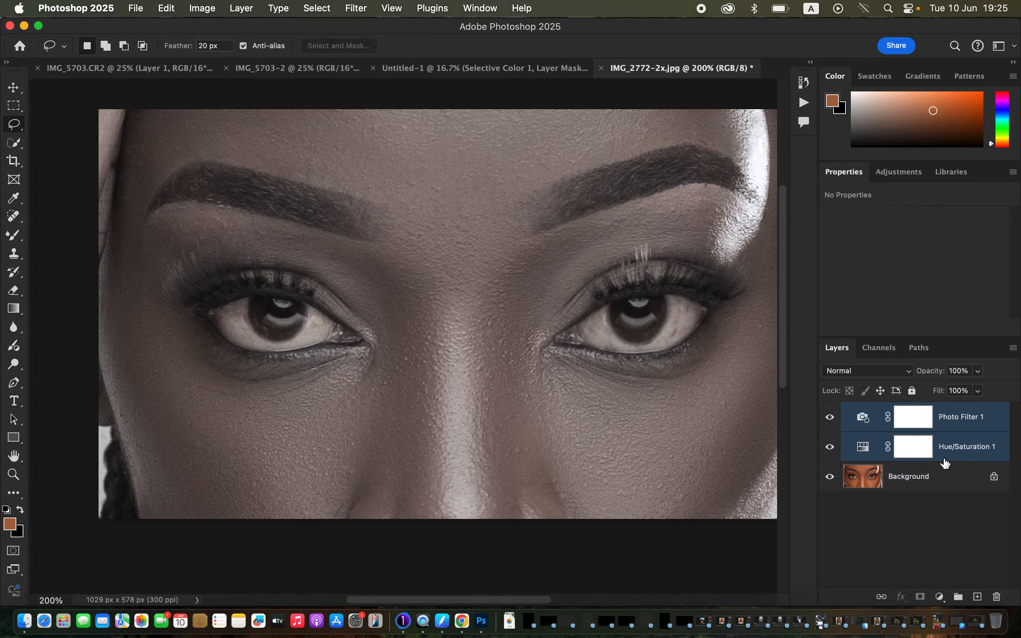
pyautogui.press('super+g')
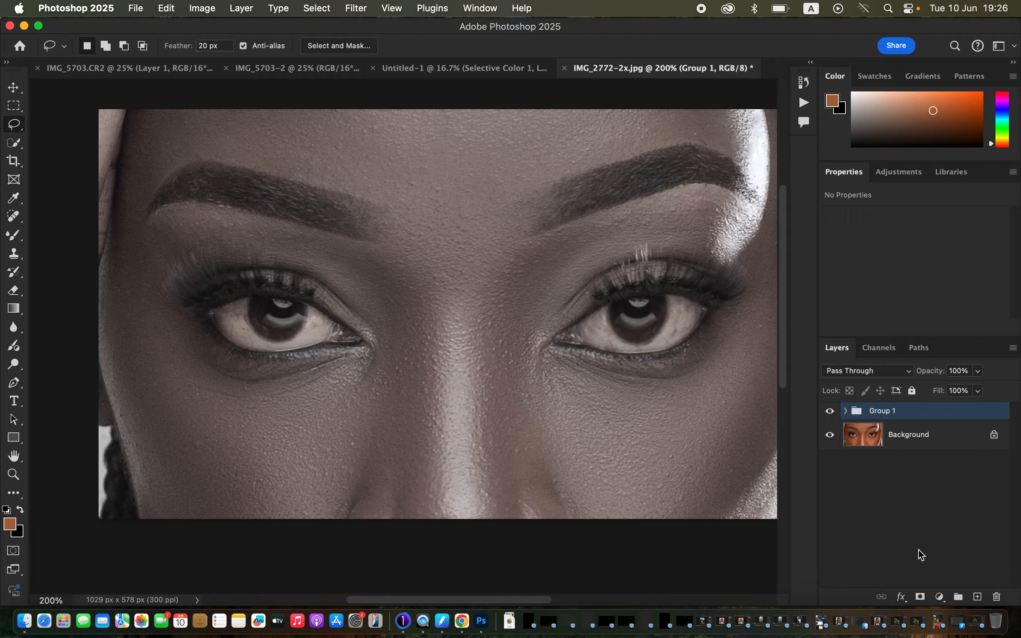
pyautogui.keyDown('alt'); pyautogui.click(921, 598); pyautogui.keyUp('alt')
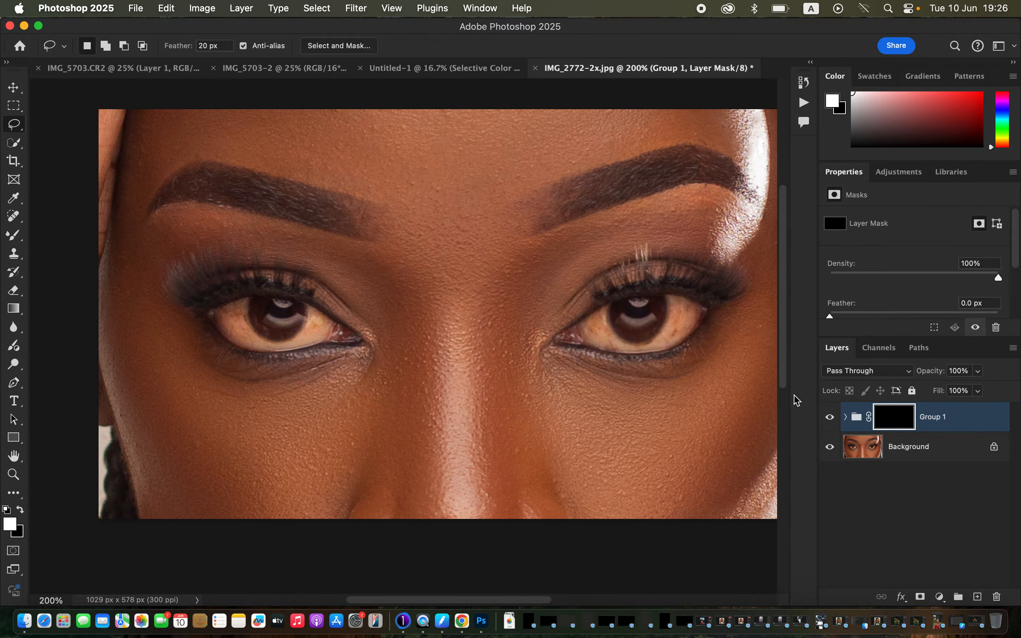
# Try a white Brush stroke on the group mask over the eye on the left of the portrait, and undo it
pyautogui.click(16, 240)
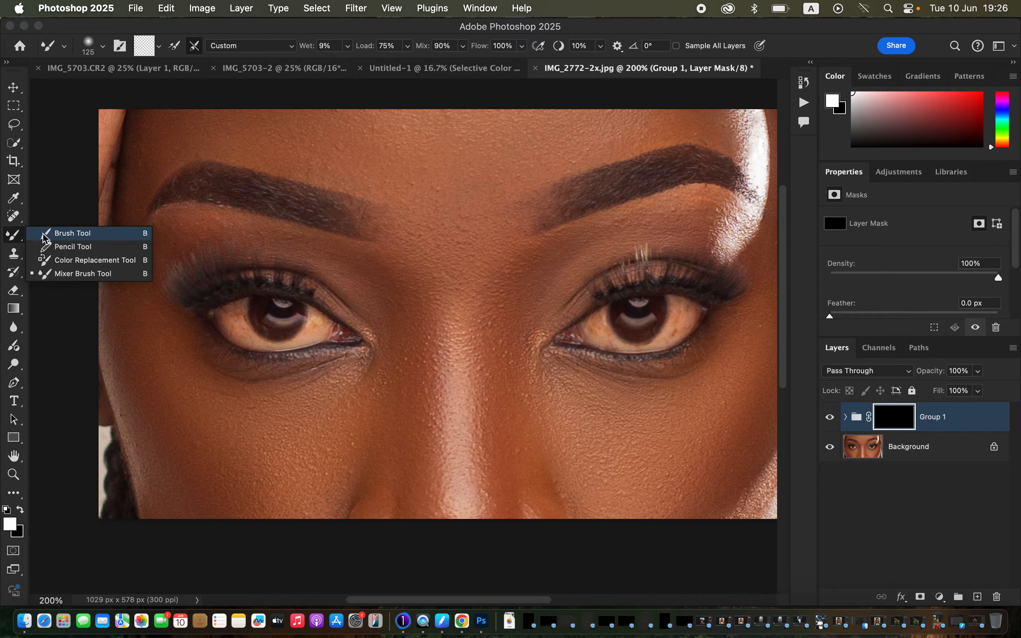
pyautogui.click(75, 237)
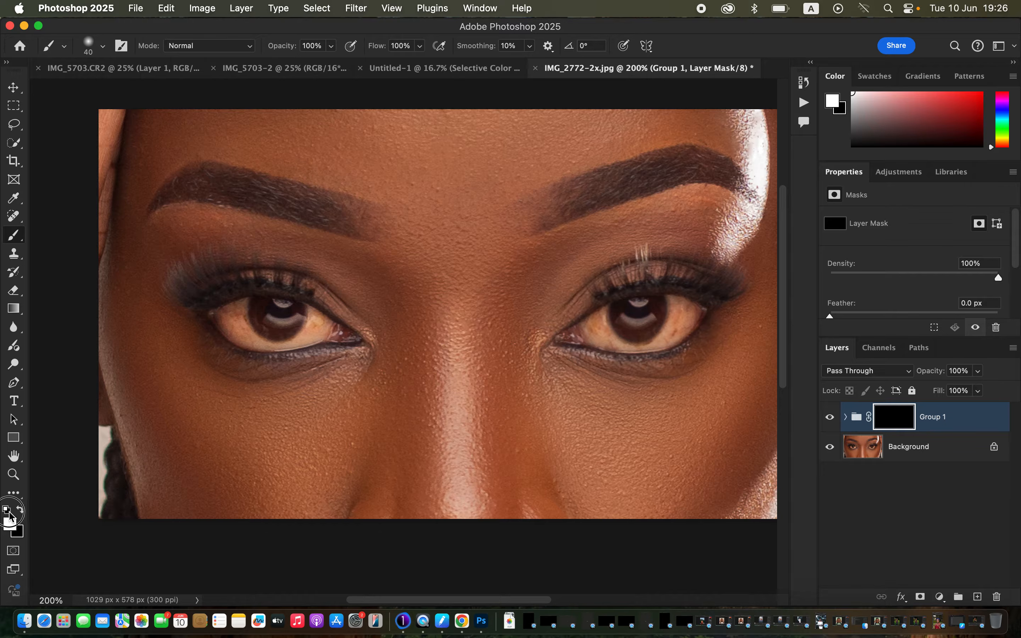
pyautogui.click(21, 514)
pyautogui.click(21, 513)
pyautogui.moveTo(256, 301); pyautogui.dragTo(256, 326)
pyautogui.press('super+z')
pyautogui.click(103, 46)
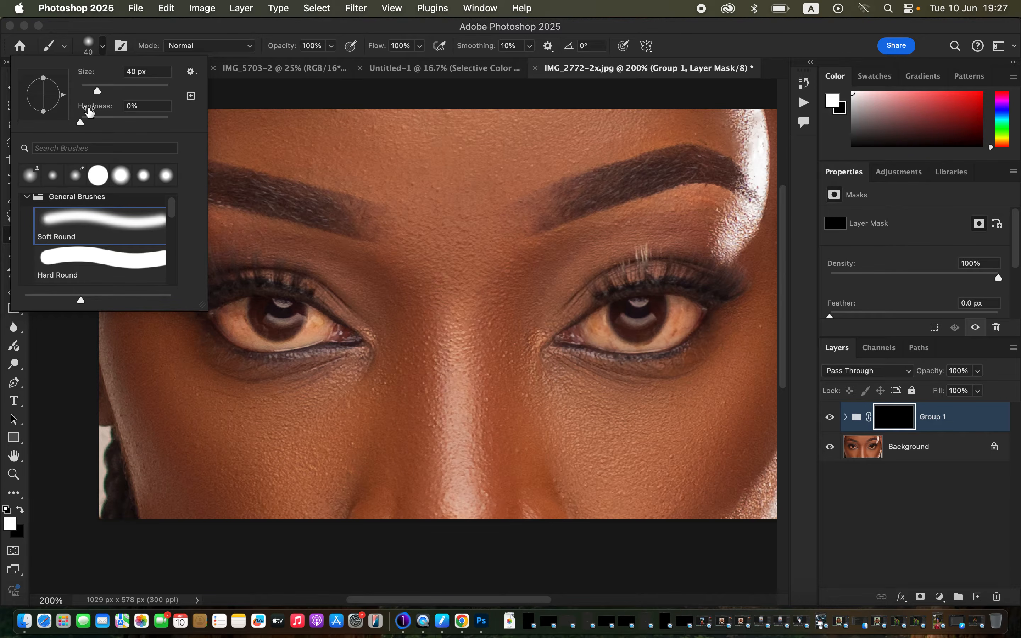
pyautogui.click(189, 30)
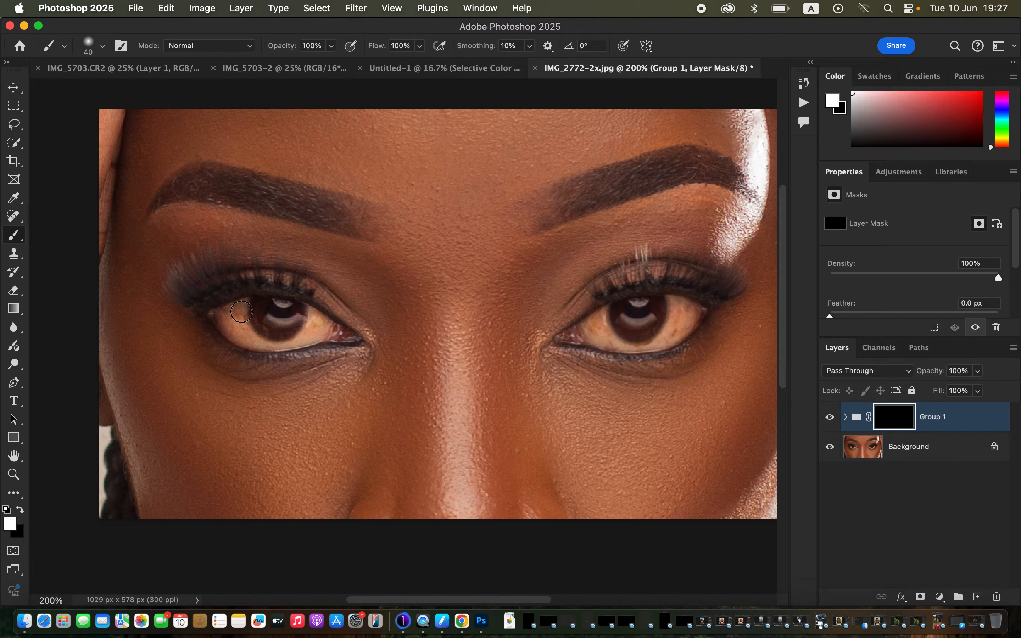
# Paint white on the group mask over the whites of both eyes, reducing the brush size to 20 px
pyautogui.press('[')
pyautogui.moveTo(240, 309)
pyautogui.mouseDown()
pyautogui.moveTo(235, 319)
pyautogui.moveTo(257, 339)
pyautogui.moveTo(297, 337)
pyautogui.moveTo(312, 320)
pyautogui.moveTo(323, 327)
pyautogui.moveTo(301, 338)
pyautogui.moveTo(311, 313)
pyautogui.mouseUp()
pyautogui.moveTo(236, 315); pyautogui.dragTo(218, 316)
pyautogui.moveTo(315, 320); pyautogui.dragTo(311, 325)
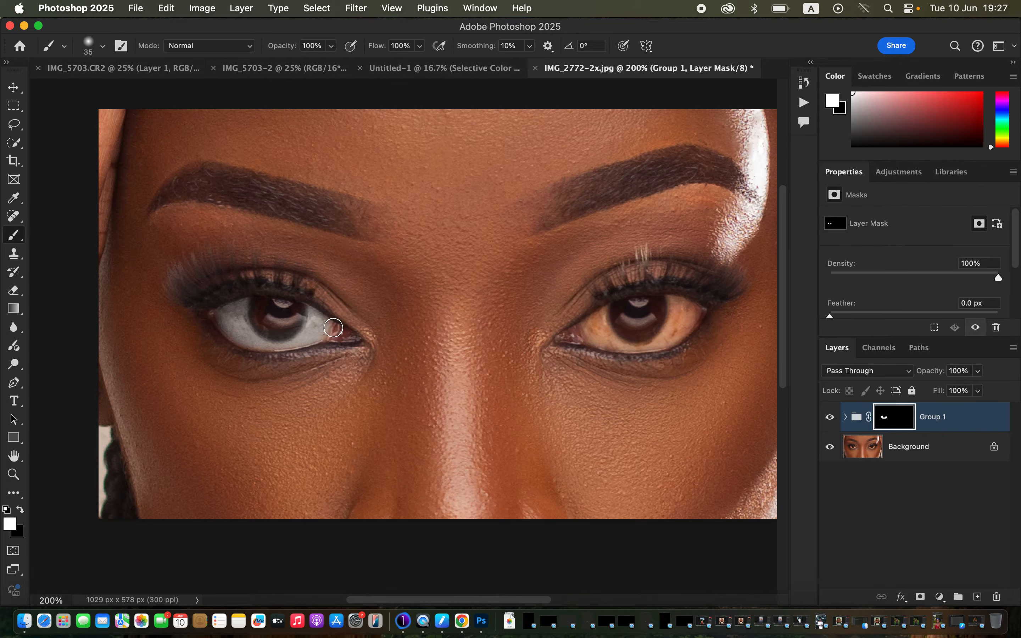
pyautogui.press('[')
pyautogui.press('[')
pyautogui.moveTo(310, 314); pyautogui.dragTo(309, 310)
pyautogui.moveTo(236, 306)
pyautogui.mouseDown()
pyautogui.moveTo(224, 319)
pyautogui.moveTo(243, 330)
pyautogui.mouseUp()
pyautogui.moveTo(584, 332)
pyautogui.mouseDown()
pyautogui.moveTo(602, 315)
pyautogui.moveTo(593, 330)
pyautogui.moveTo(602, 318)
pyautogui.moveTo(607, 342)
pyautogui.moveTo(604, 312)
pyautogui.moveTo(610, 339)
pyautogui.moveTo(644, 345)
pyautogui.moveTo(662, 337)
pyautogui.moveTo(673, 305)
pyautogui.moveTo(667, 333)
pyautogui.moveTo(671, 301)
pyautogui.moveTo(666, 342)
pyautogui.moveTo(686, 321)
pyautogui.moveTo(677, 300)
pyautogui.moveTo(696, 314)
pyautogui.moveTo(661, 341)
pyautogui.moveTo(604, 341)
pyautogui.mouseUp()
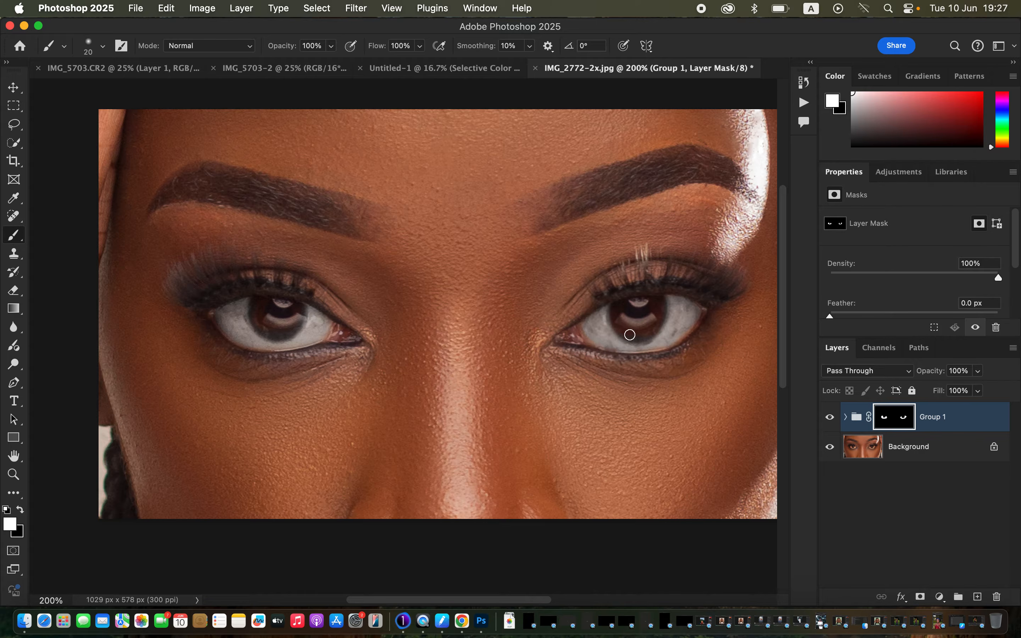
pyautogui.moveTo(677, 314)
pyautogui.mouseDown()
pyautogui.moveTo(667, 301)
pyautogui.moveTo(696, 310)
pyautogui.moveTo(685, 327)
pyautogui.moveTo(633, 332)
pyautogui.mouseUp()
# Paint black on the group mask over the iris of the eye on the right, and toggle the group's visibility to compare
pyautogui.click(22, 508)
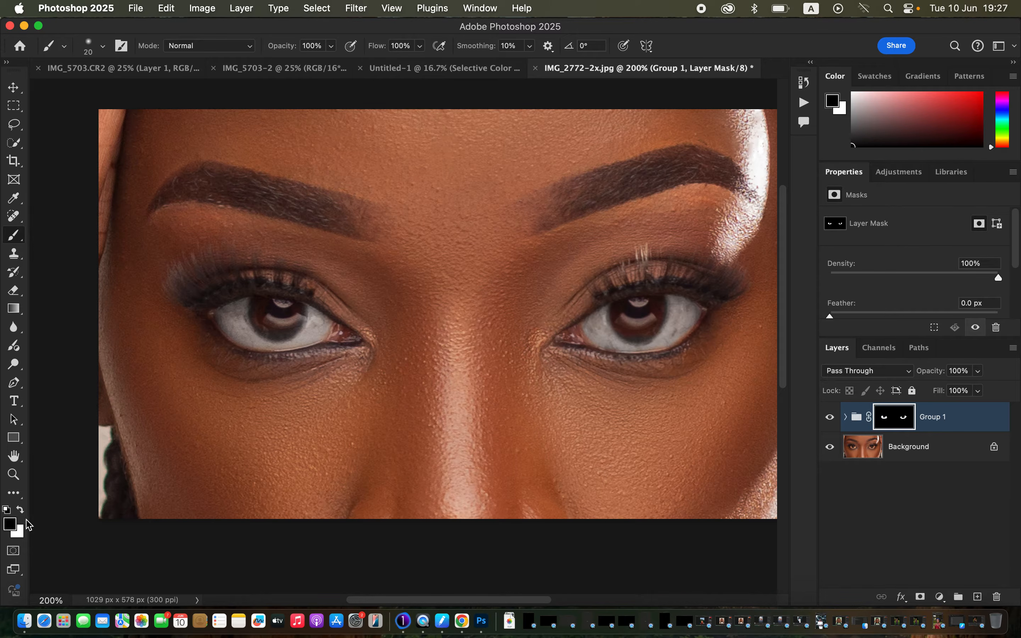
pyautogui.moveTo(631, 321)
pyautogui.mouseDown()
pyautogui.moveTo(619, 321)
pyautogui.moveTo(633, 338)
pyautogui.moveTo(653, 327)
pyautogui.moveTo(654, 300)
pyautogui.mouseUp()
pyautogui.press('super+minus')
pyautogui.press('super+minus')
pyautogui.press('super+equal')
pyautogui.press('super+equal')
pyautogui.click(830, 418)
pyautogui.click(831, 419)
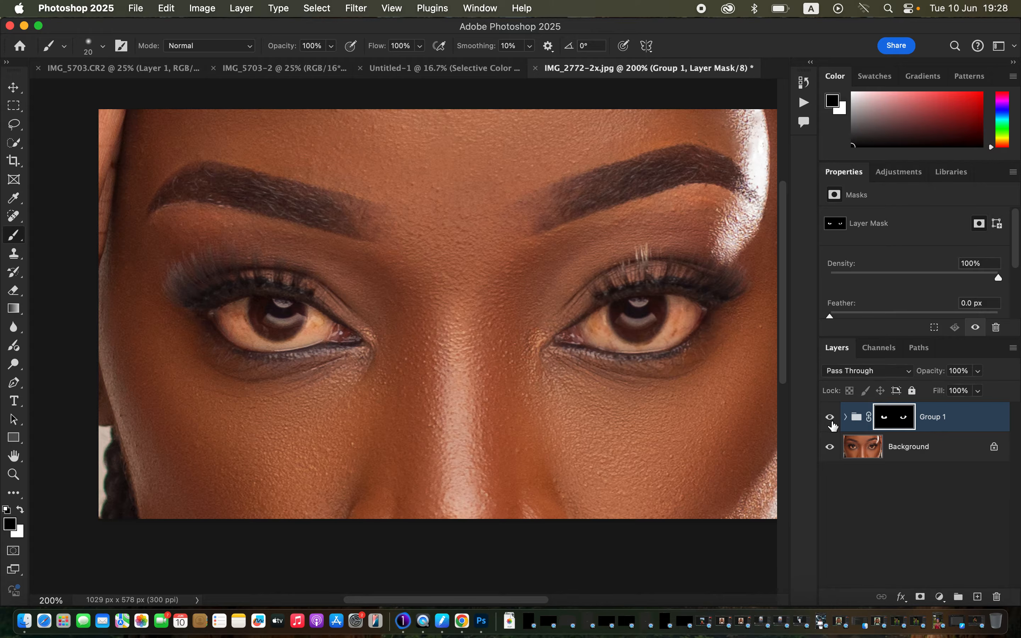
# Lower the masked group's opacity to 97% and delete the group together with its adjustment layers
pyautogui.click(978, 371)
pyautogui.moveTo(982, 388)
pyautogui.mouseDown()
pyautogui.moveTo(968, 388)
pyautogui.moveTo(980, 390)
pyautogui.mouseUp()
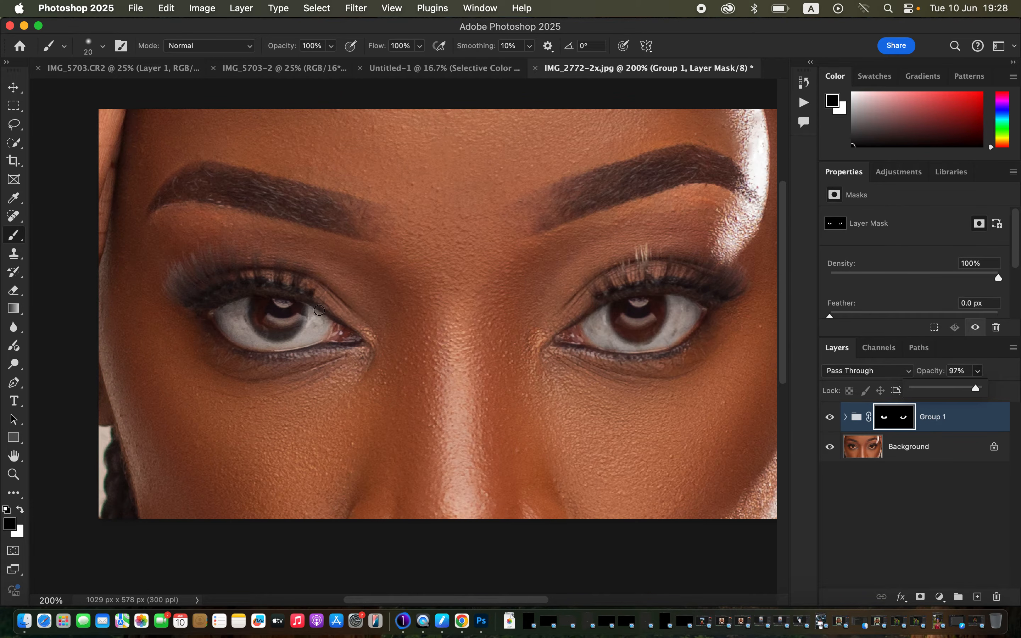
pyautogui.moveTo(259, 323)
pyautogui.mouseDown()
pyautogui.moveTo(284, 331)
pyautogui.moveTo(300, 315)
pyautogui.moveTo(282, 334)
pyautogui.moveTo(267, 331)
pyautogui.moveTo(256, 307)
pyautogui.moveTo(288, 308)
pyautogui.mouseUp()
pyautogui.moveTo(971, 417); pyautogui.dragTo(997, 596)
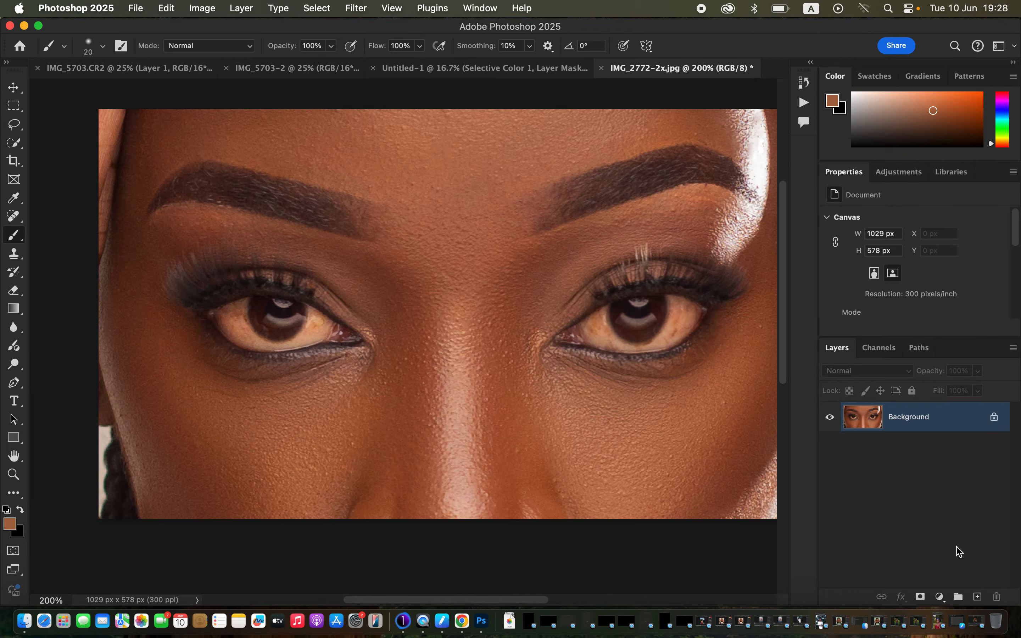
# Show the recorded actions and create a new action set named EYE WHITENING
pyautogui.click(483, 7)
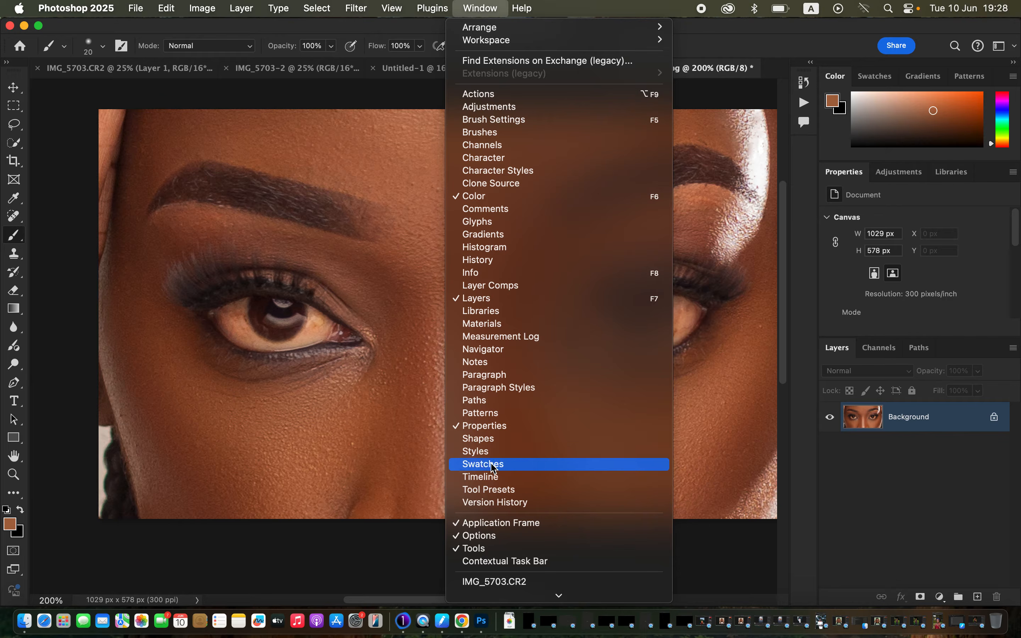
pyautogui.click(526, 94)
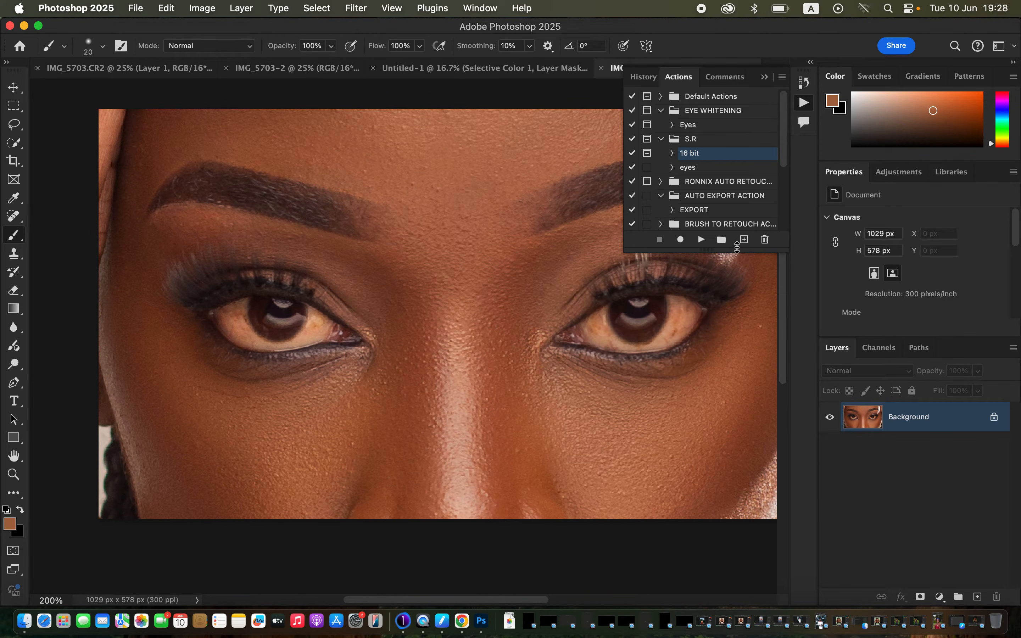
pyautogui.click(721, 239)
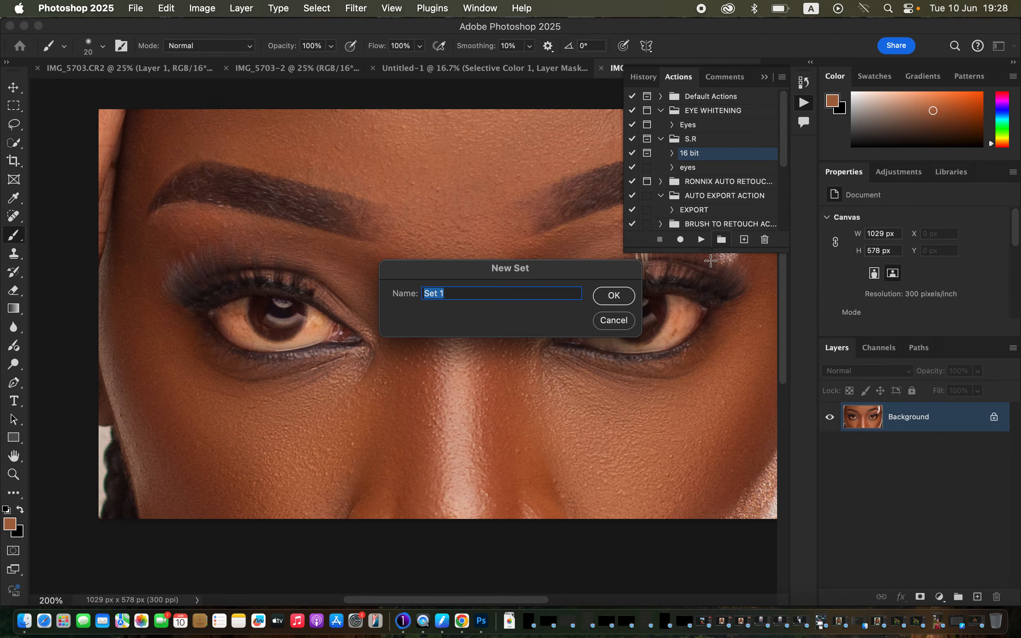
pyautogui.write('EYE WHITENING')
pyautogui.click(615, 296)
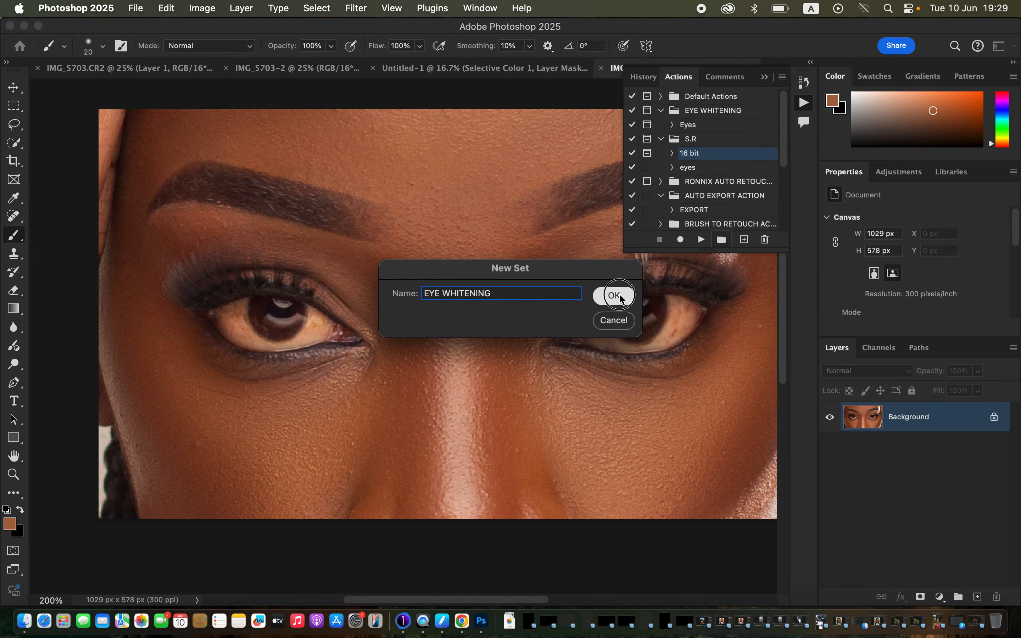
# Create an action named "Eye whitening" in the EYE WHITENING set with the colour Orange, and start recording it
pyautogui.click(744, 240)
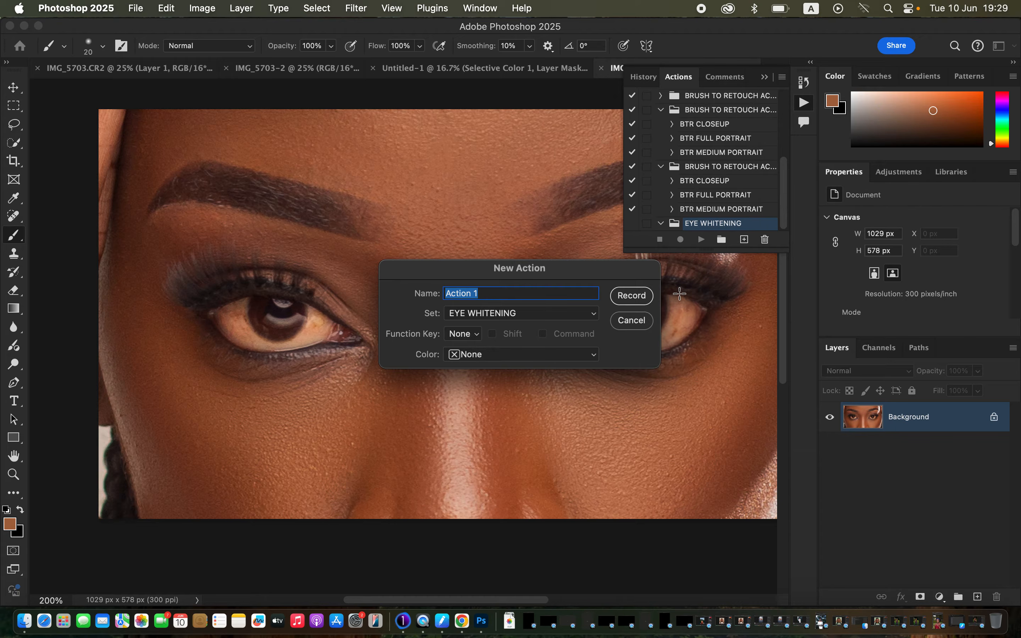
pyautogui.write('Eye whitening')
pyautogui.click(474, 355)
pyautogui.click(477, 381)
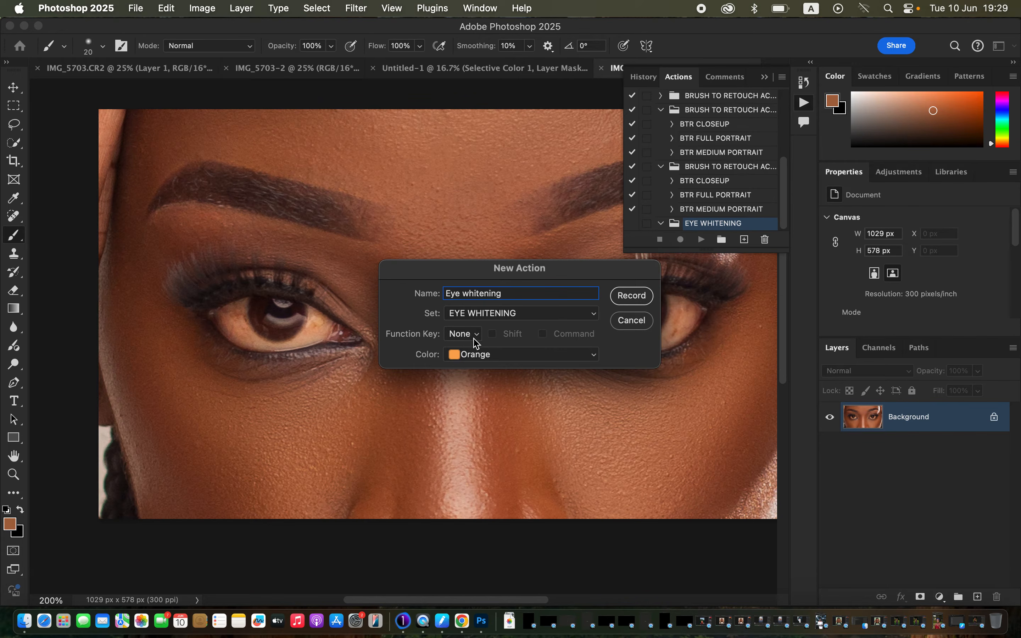
pyautogui.click(632, 295)
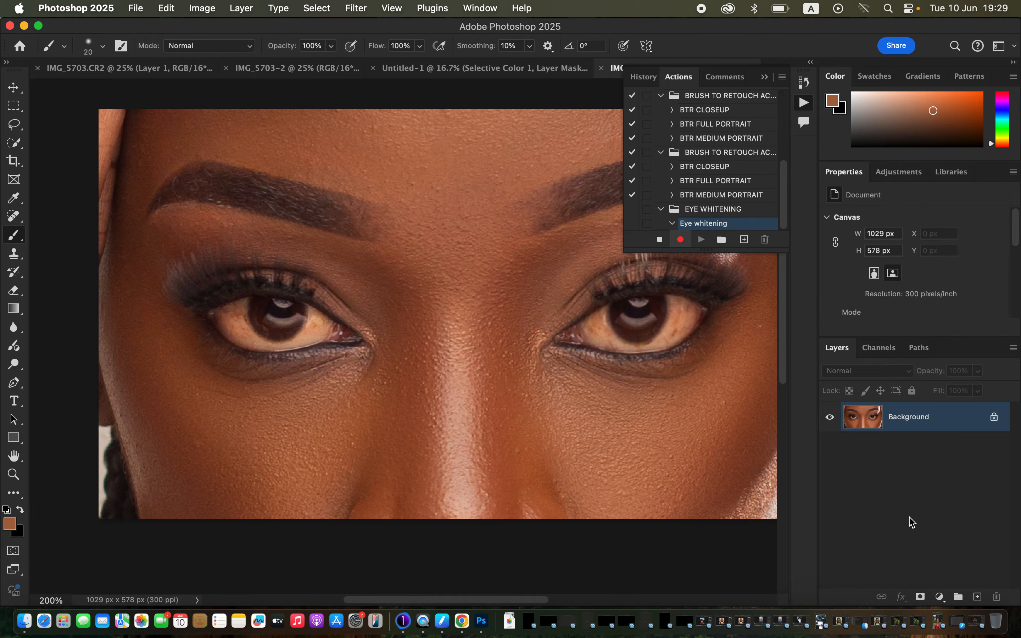
# Record adding a Hue/Saturation adjustment layer with its Saturation set to -78
pyautogui.click(940, 596)
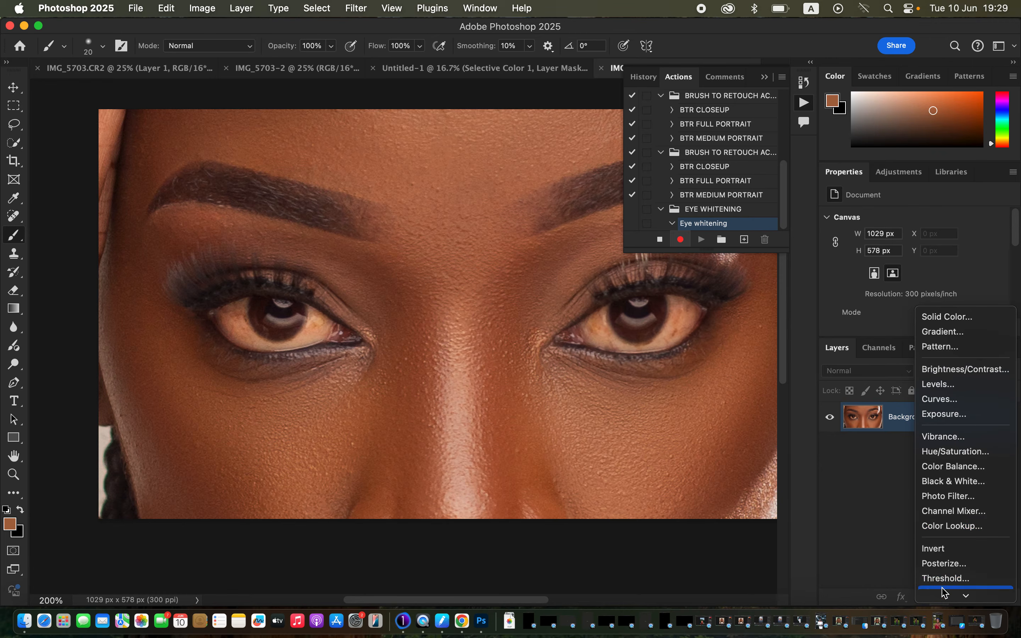
pyautogui.click(956, 451)
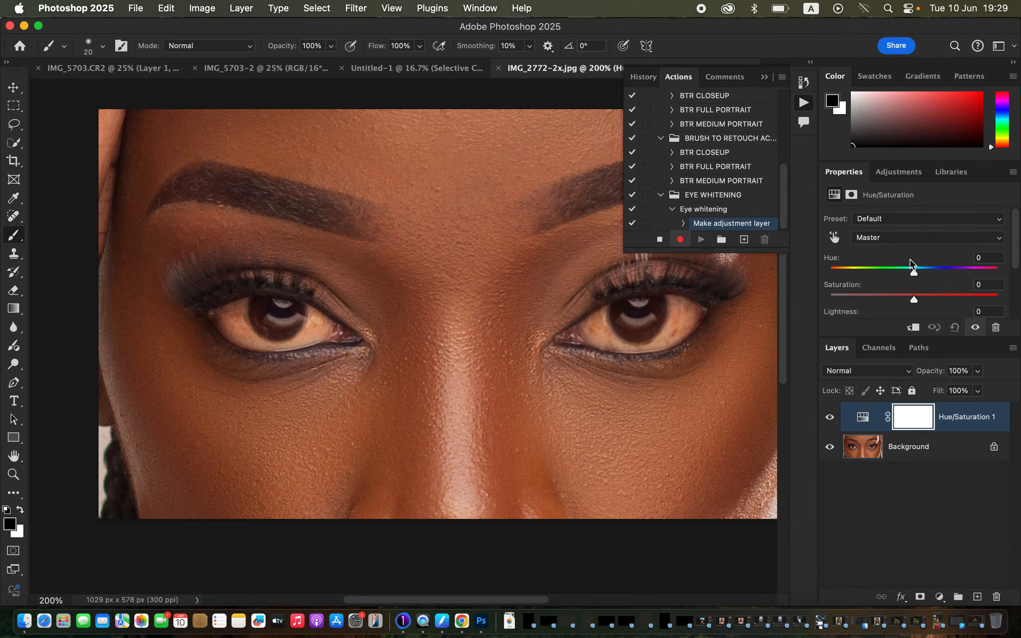
pyautogui.moveTo(915, 300); pyautogui.dragTo(848, 299)
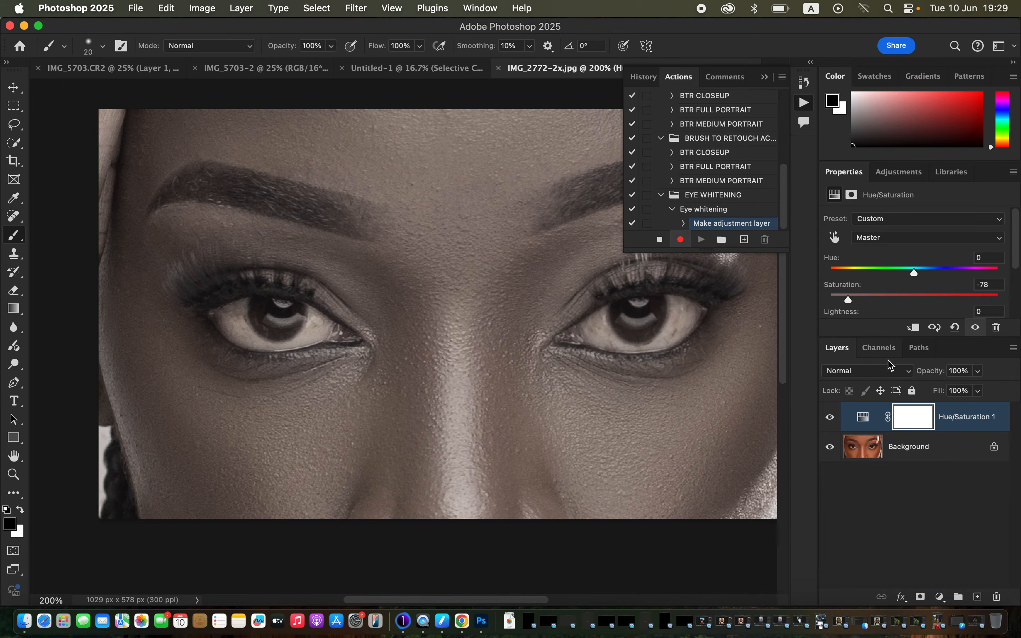
# Record adding a Photo Filter adjustment layer with Cooling Filter (82) at 3% density
pyautogui.click(939, 596)
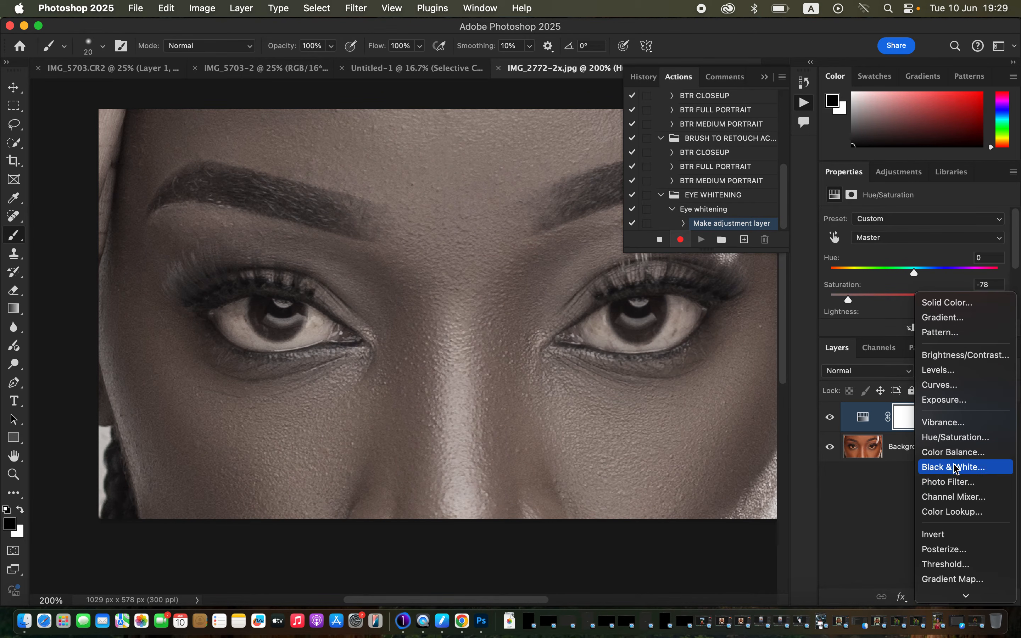
pyautogui.click(957, 483)
pyautogui.click(925, 222)
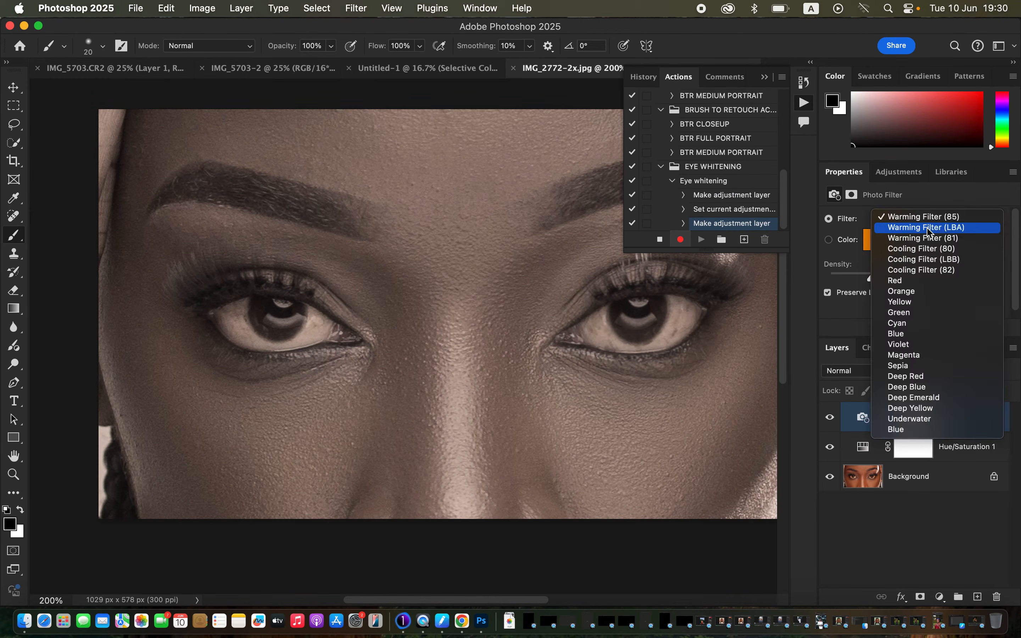
pyautogui.click(922, 269)
pyautogui.moveTo(870, 279); pyautogui.dragTo(838, 282)
pyautogui.doubleClick(835, 282)
pyautogui.click(837, 279)
pyautogui.moveTo(848, 280); pyautogui.dragTo(835, 282)
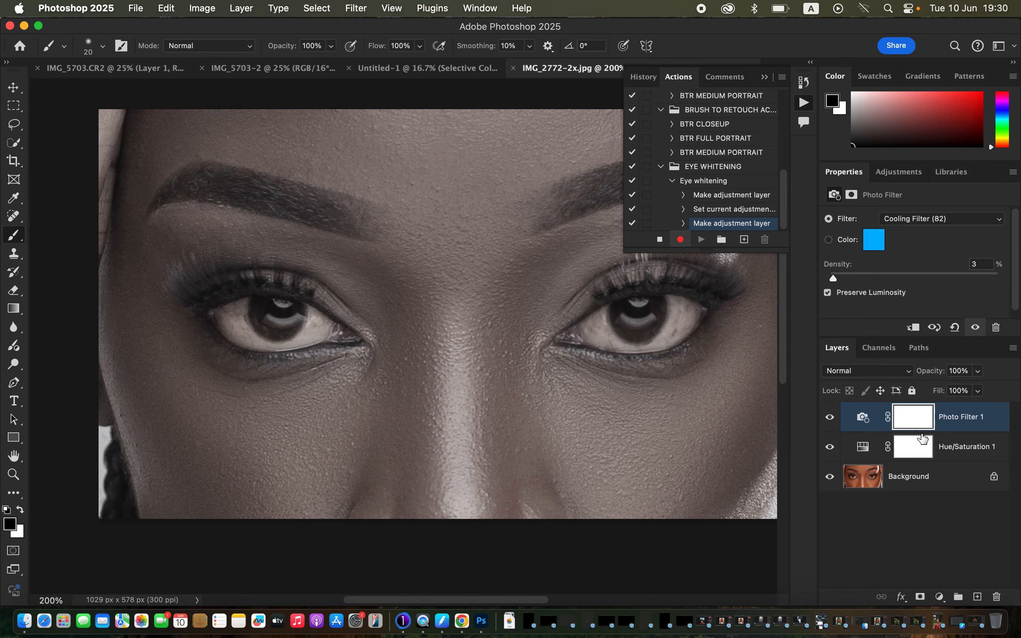
# Record grouping the Photo Filter and Hue/Saturation layers as EYE WHITENING and adding a black layer mask to the group
pyautogui.keyDown('shift'); pyautogui.click(994, 449); pyautogui.keyUp('shift')
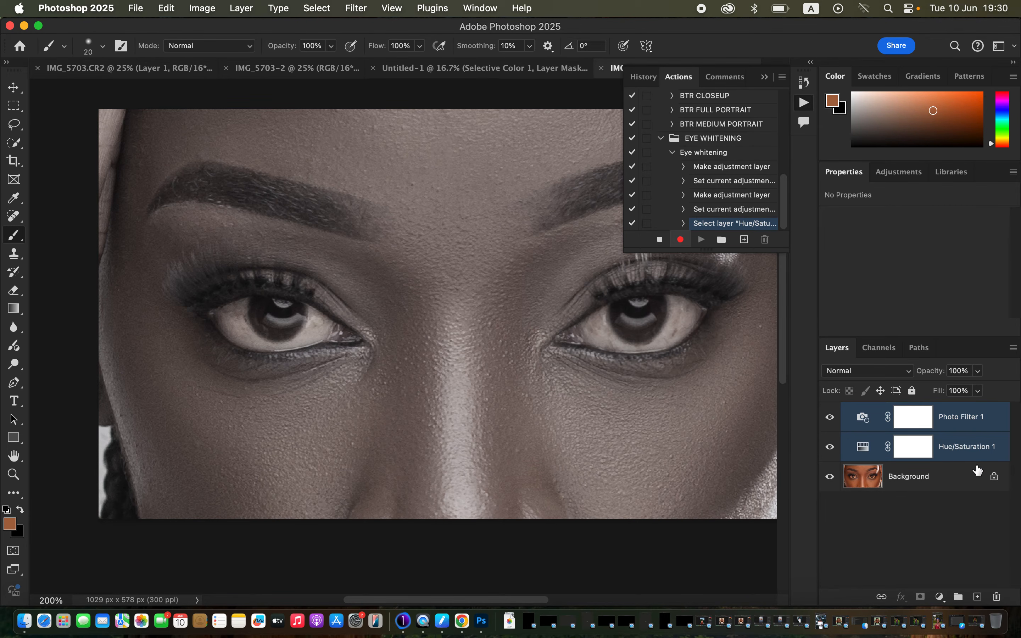
pyautogui.press('super+g')
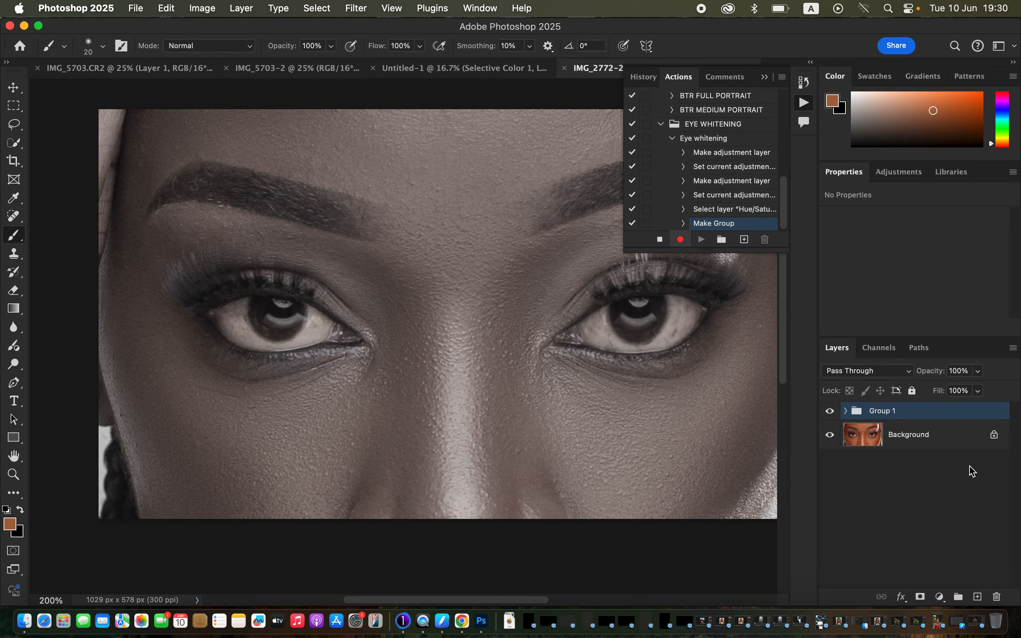
pyautogui.doubleClick(886, 412)
pyautogui.write('EYE WHITENING')
pyautogui.press('Return')
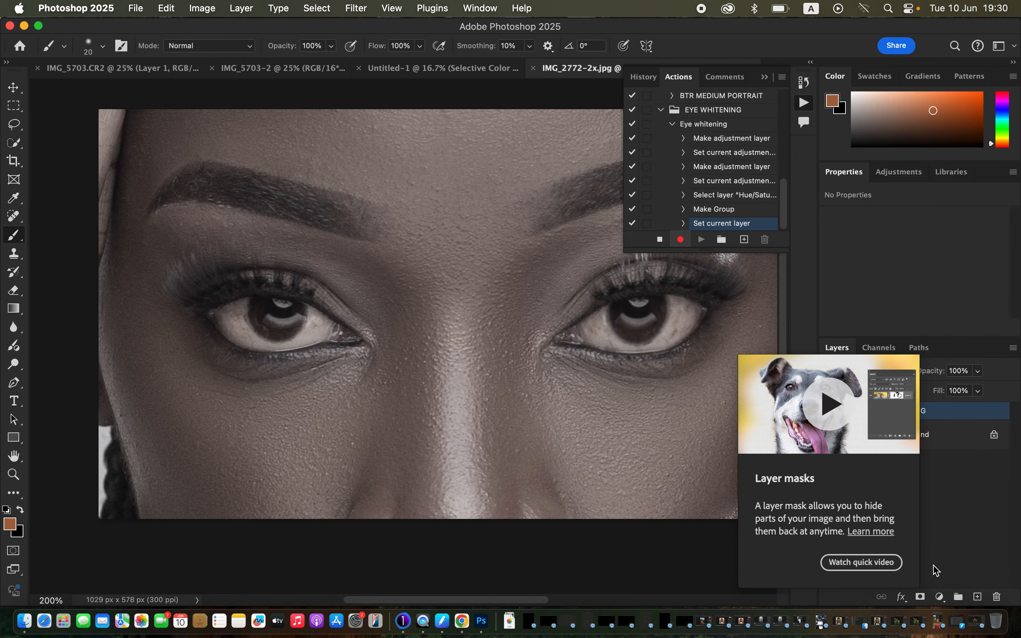
pyautogui.keyDown('alt'); pyautogui.click(921, 596); pyautogui.keyUp('alt')
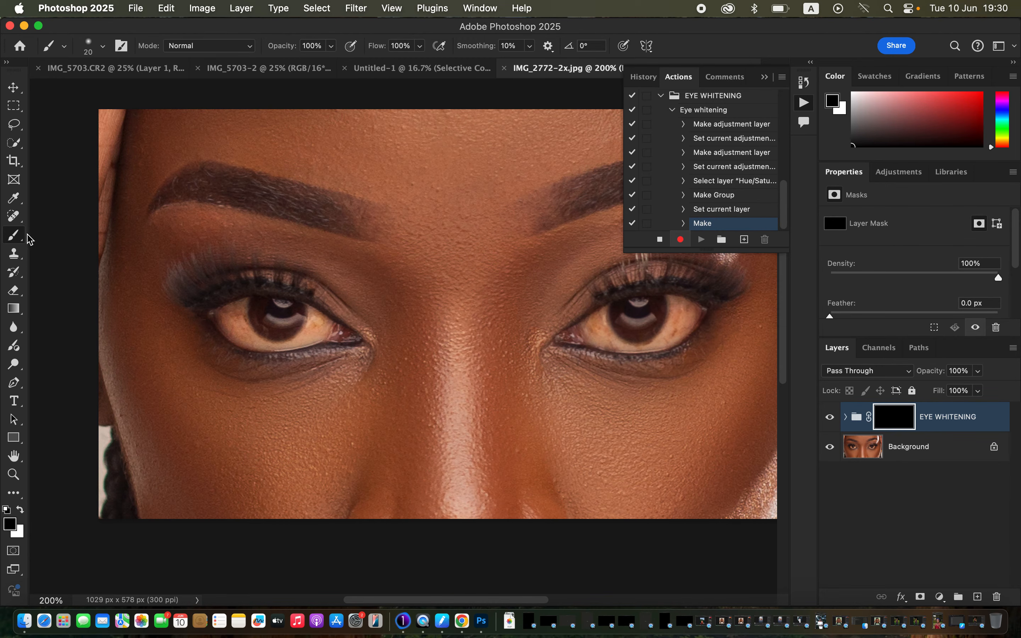
# Select the Brush Tool in Normal mode, make white the foreground colour, and stop recording the action
pyautogui.rightClick(14, 237)
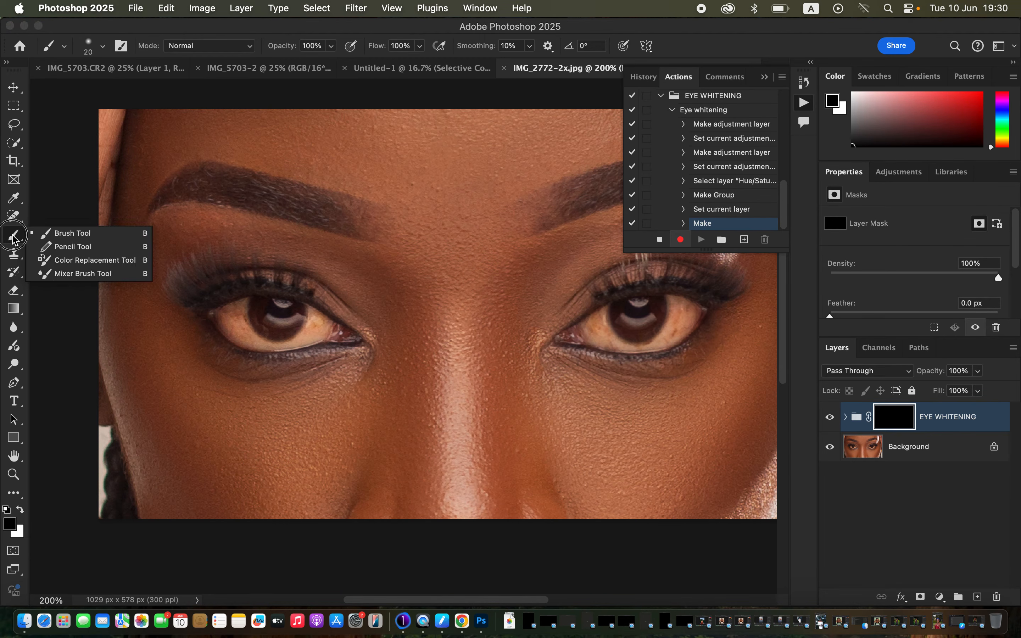
pyautogui.click(72, 233)
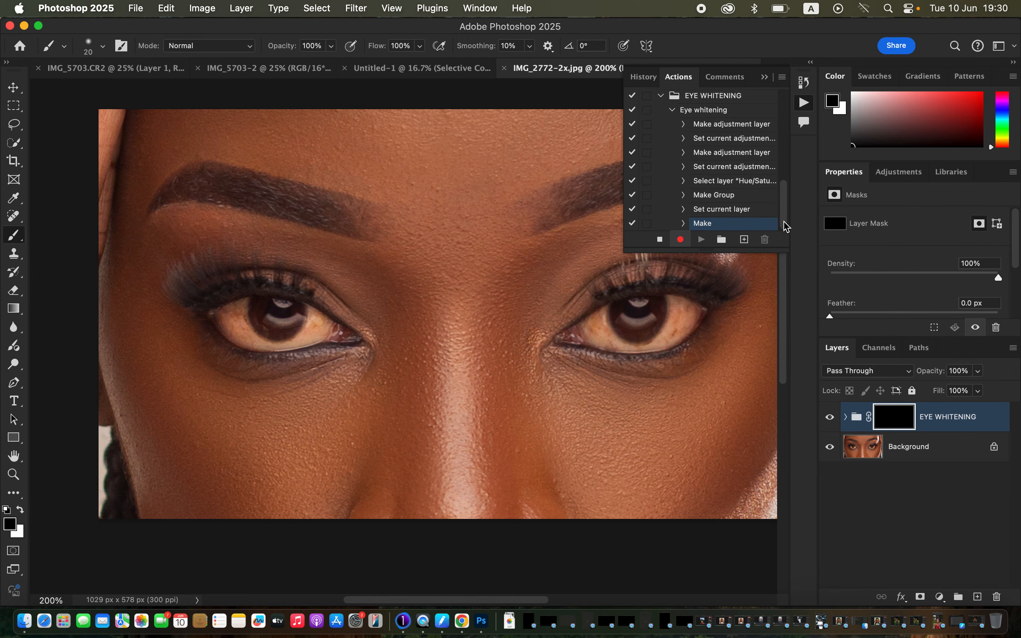
pyautogui.click(251, 47)
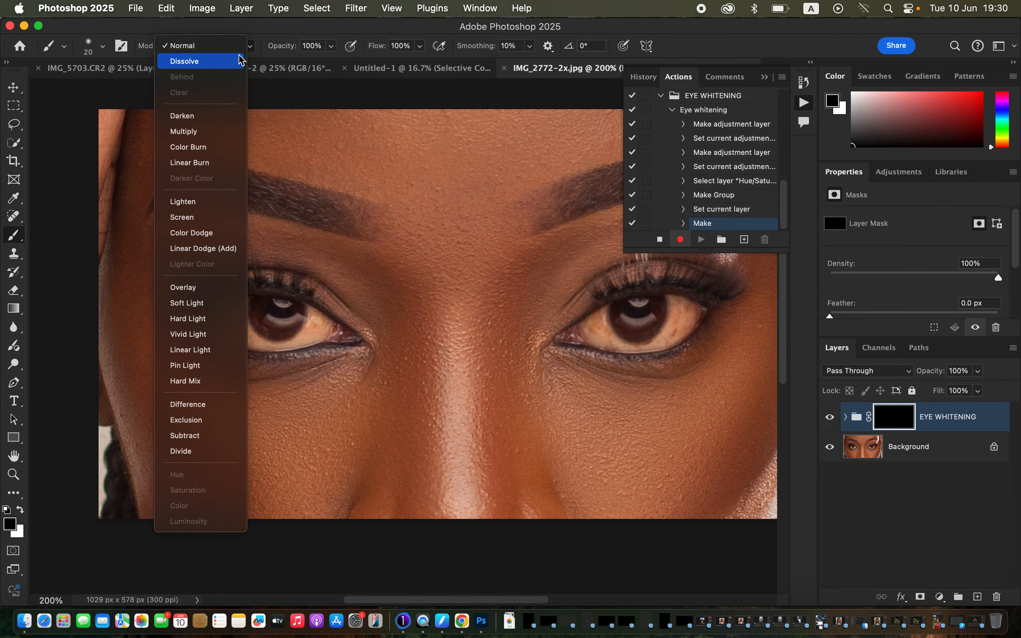
pyautogui.click(236, 44)
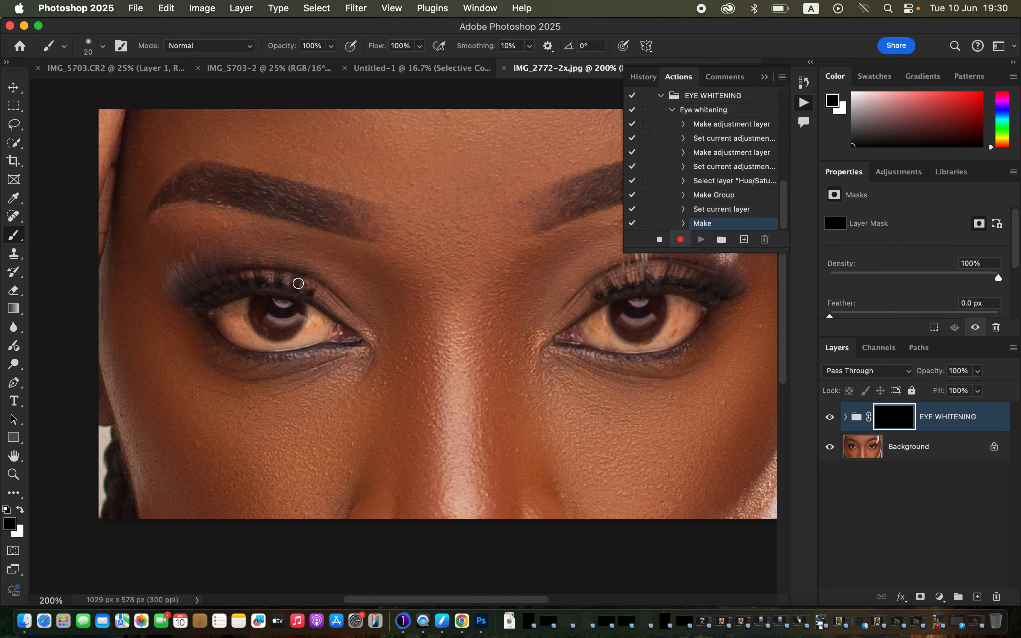
pyautogui.click(20, 510)
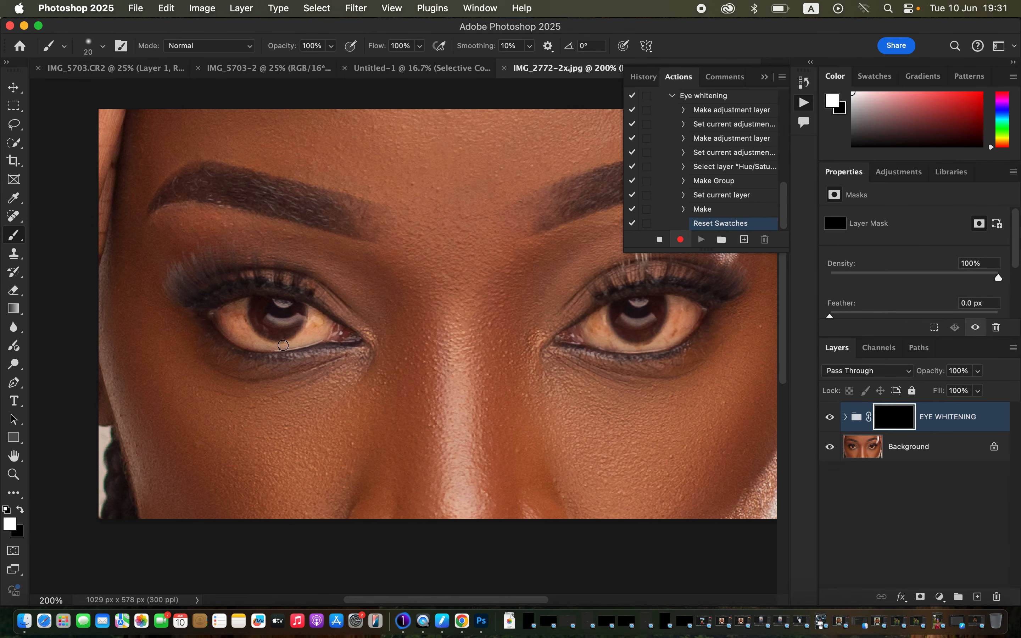
pyautogui.click(659, 240)
# Delete the EYE WHITENING layer group and play the Eye whitening action on the Background layer
pyautogui.click(672, 95)
pyautogui.moveTo(963, 417); pyautogui.dragTo(998, 596)
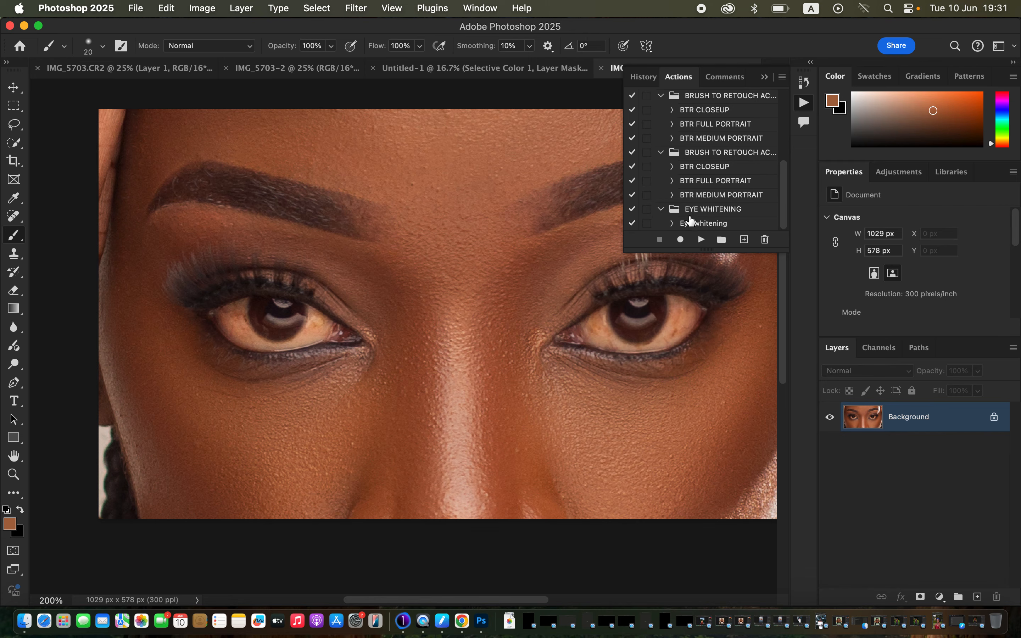
pyautogui.click(704, 224)
pyautogui.click(701, 240)
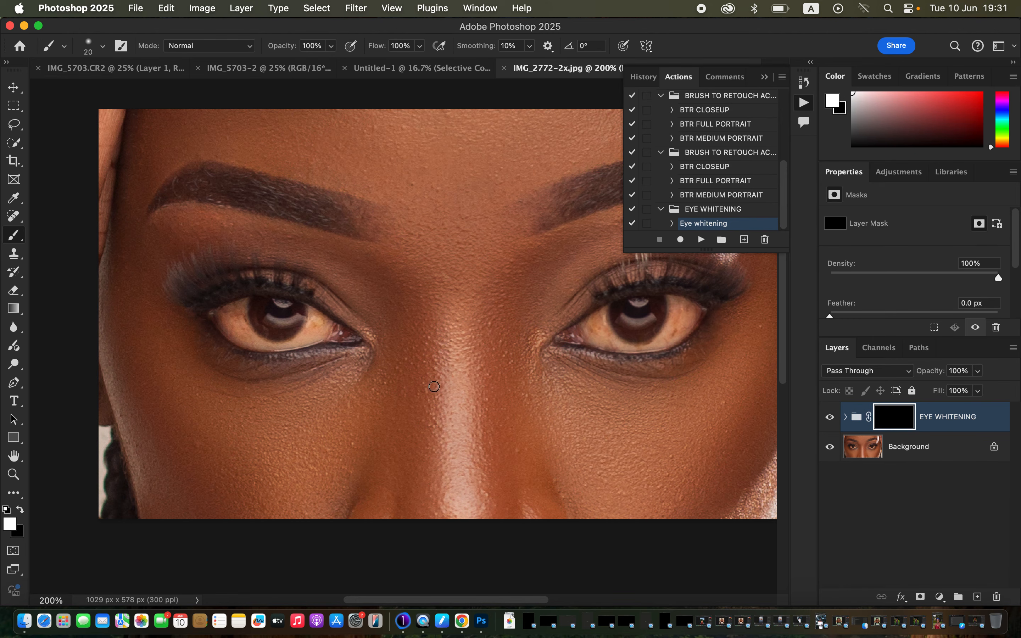
# Paint white on the EYE WHITENING group's mask over the whites of both eyes, and compare with the group hidden and shown
pyautogui.moveTo(241, 310)
pyautogui.mouseDown()
pyautogui.moveTo(229, 325)
pyautogui.moveTo(234, 310)
pyautogui.moveTo(253, 343)
pyautogui.moveTo(294, 338)
pyautogui.moveTo(310, 315)
pyautogui.moveTo(324, 319)
pyautogui.moveTo(307, 338)
pyautogui.moveTo(248, 333)
pyautogui.moveTo(244, 292)
pyautogui.moveTo(228, 321)
pyautogui.mouseUp()
pyautogui.moveTo(596, 316)
pyautogui.mouseDown()
pyautogui.moveTo(611, 341)
pyautogui.moveTo(635, 346)
pyautogui.moveTo(661, 339)
pyautogui.moveTo(671, 299)
pyautogui.moveTo(672, 334)
pyautogui.moveTo(673, 301)
pyautogui.moveTo(695, 313)
pyautogui.moveTo(655, 344)
pyautogui.moveTo(675, 326)
pyautogui.moveTo(677, 299)
pyautogui.moveTo(608, 344)
pyautogui.moveTo(597, 341)
pyautogui.moveTo(605, 315)
pyautogui.mouseUp()
pyautogui.moveTo(680, 308)
pyautogui.mouseDown()
pyautogui.moveTo(675, 296)
pyautogui.moveTo(676, 308)
pyautogui.mouseUp()
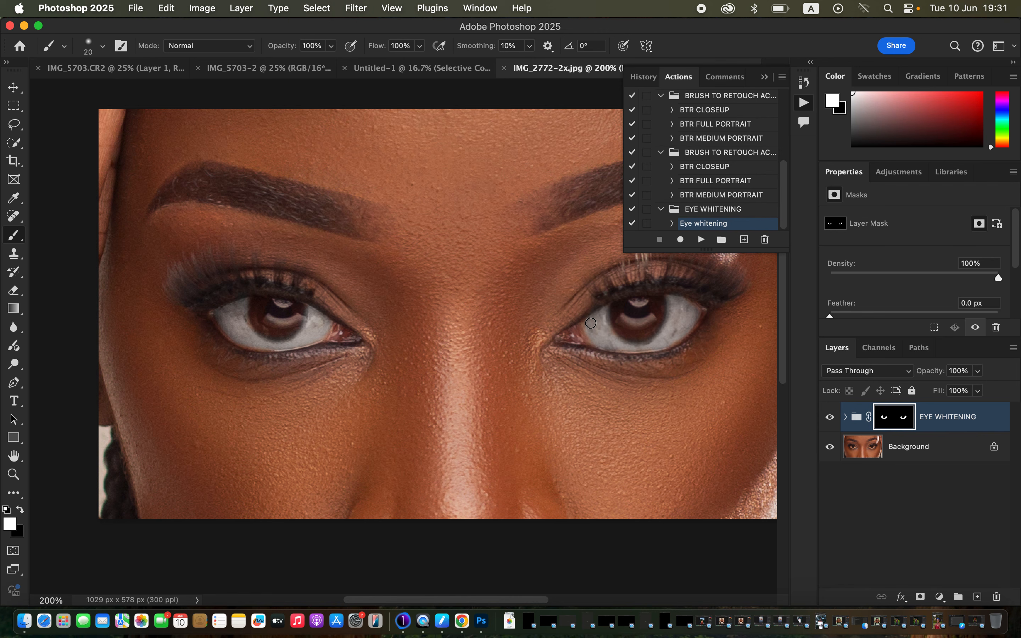
pyautogui.click(828, 419)
pyautogui.click(829, 419)
pyautogui.click(829, 418)
pyautogui.click(828, 419)
# Switch the foreground colour to black and paint the irises of both eyes out of the EYE WHITENING mask
pyautogui.click(22, 510)
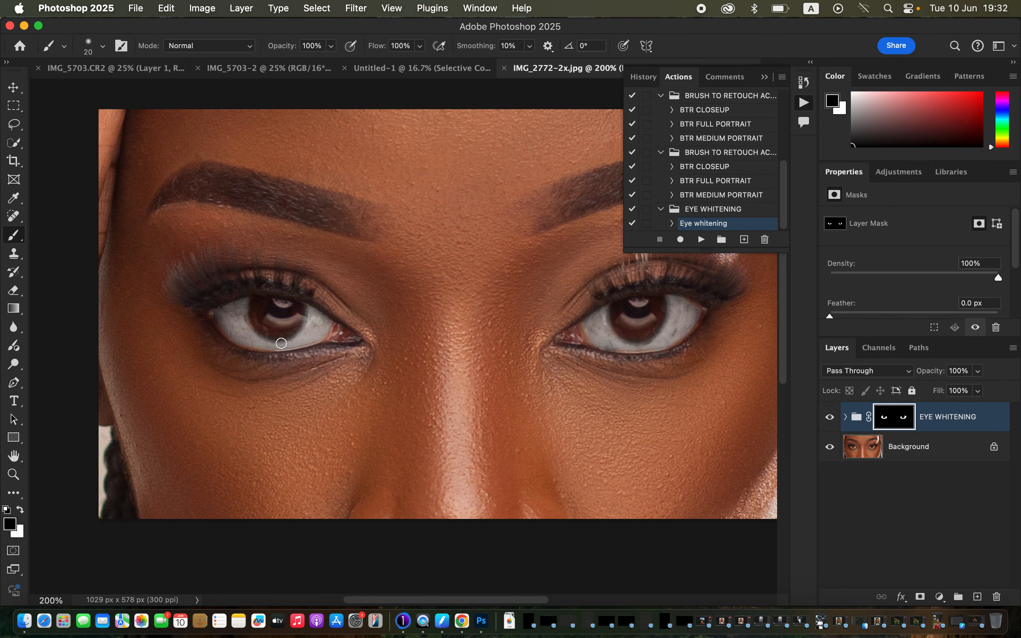
pyautogui.moveTo(263, 326)
pyautogui.mouseDown()
pyautogui.moveTo(278, 335)
pyautogui.moveTo(305, 316)
pyautogui.mouseUp()
pyautogui.moveTo(659, 324)
pyautogui.mouseDown()
pyautogui.moveTo(631, 337)
pyautogui.moveTo(650, 331)
pyautogui.moveTo(663, 303)
pyautogui.moveTo(632, 343)
pyautogui.mouseUp()
# Collapse the recorded actions, compare the eyes with the EYE WHITENING group hidden and shown, and lower the group's opacity to 97%
pyautogui.click(765, 77)
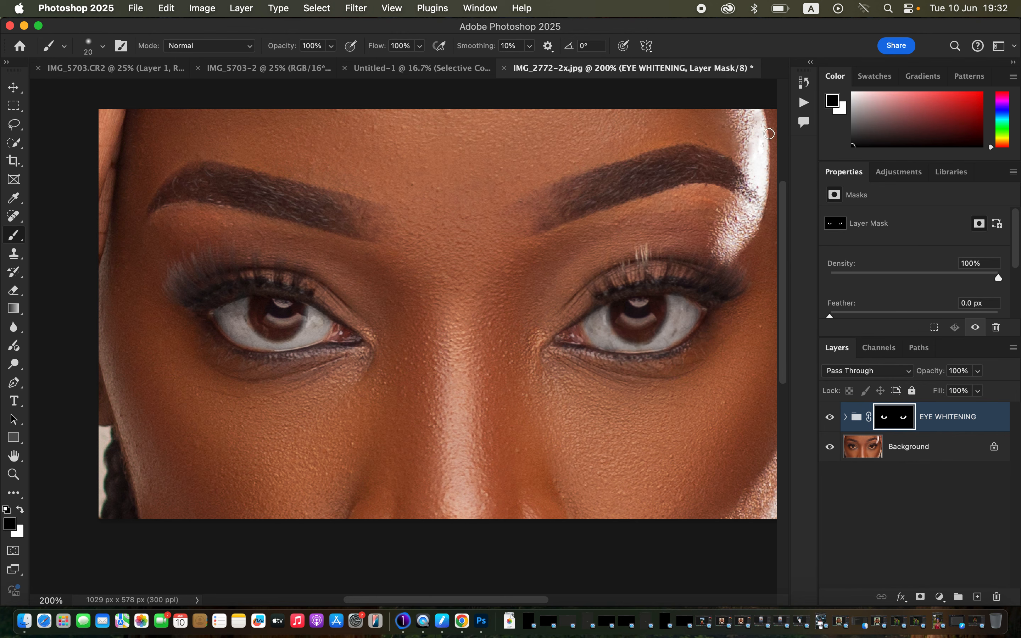
pyautogui.click(829, 418)
pyautogui.click(830, 418)
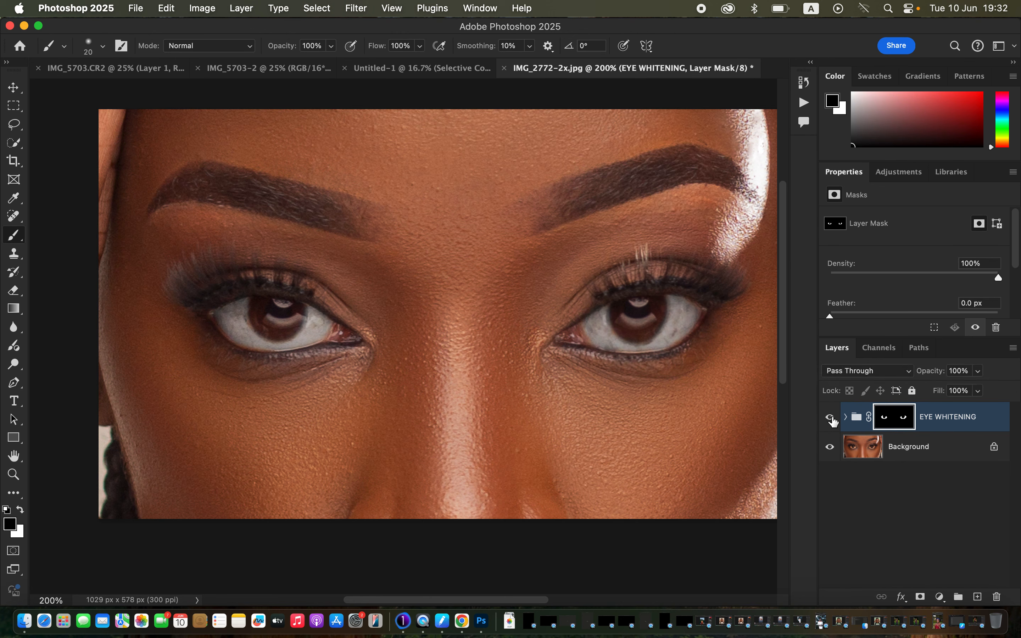
pyautogui.click(979, 371)
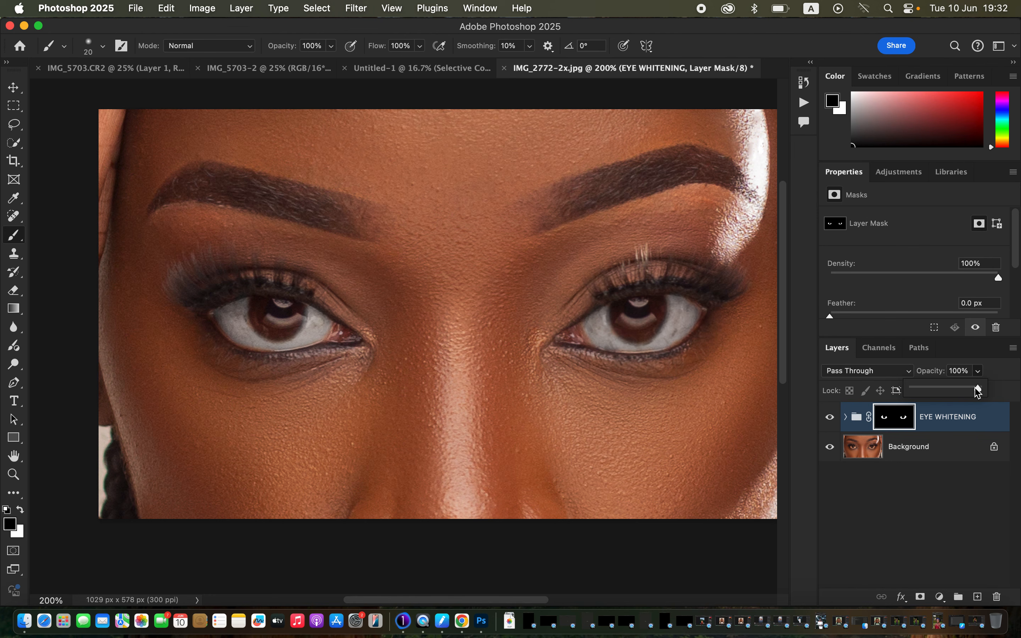
pyautogui.moveTo(978, 389); pyautogui.dragTo(978, 388)
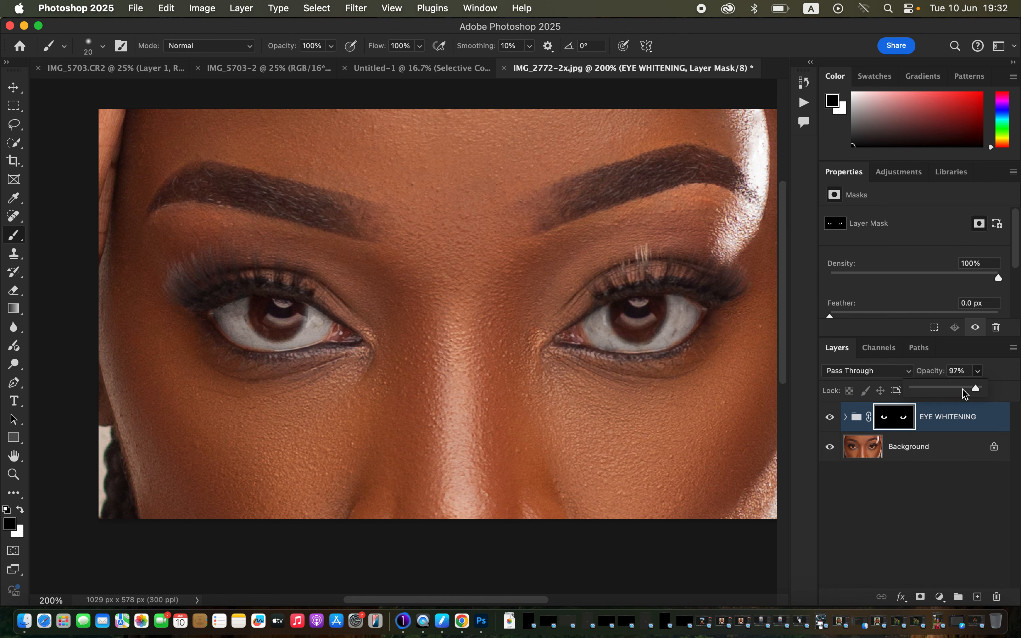